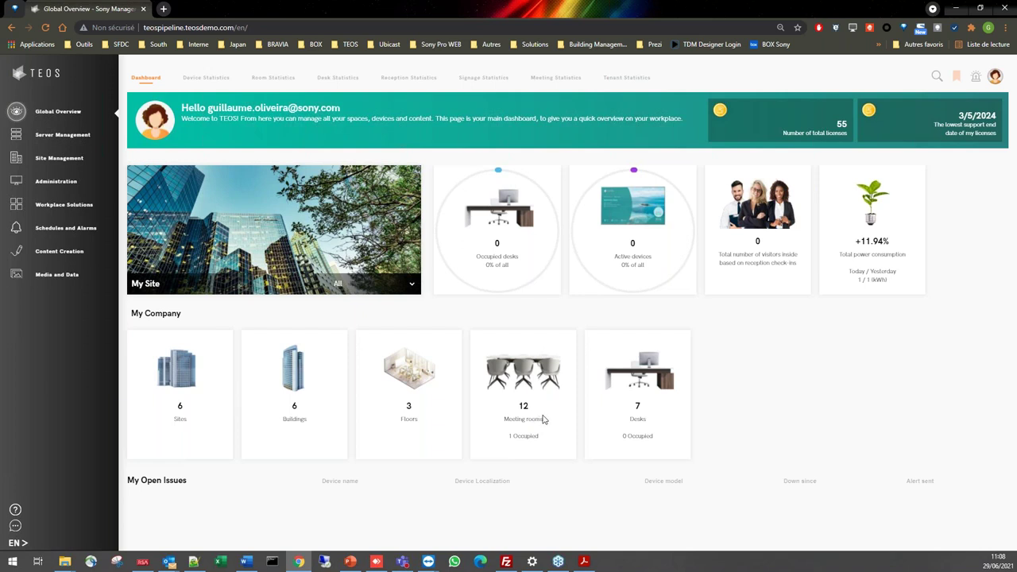
Step: Open the Meeting Statistics and examine the available site filters and the average presentation summary
drag(542, 436, 509, 436)
click(567, 81)
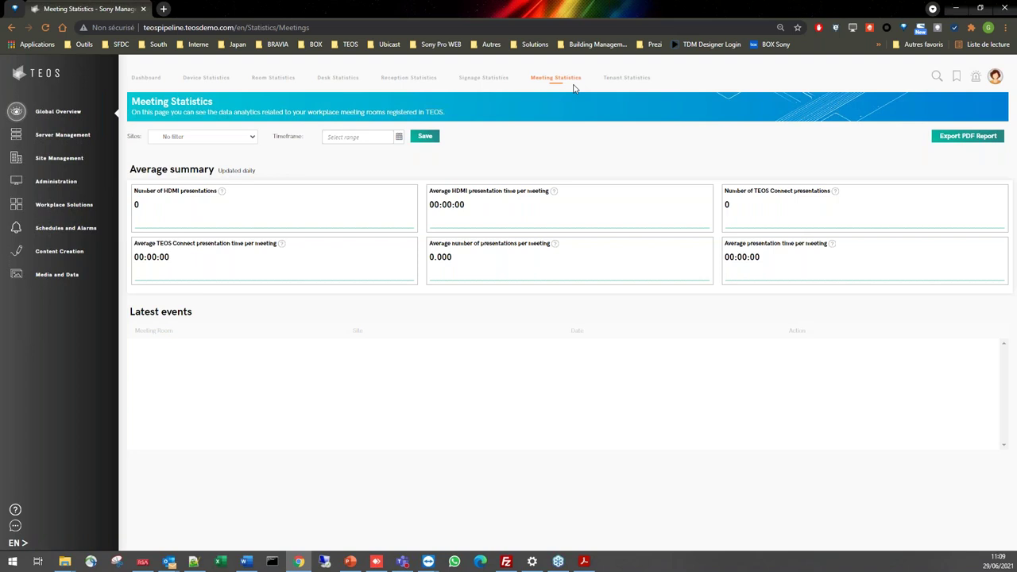
click(222, 144)
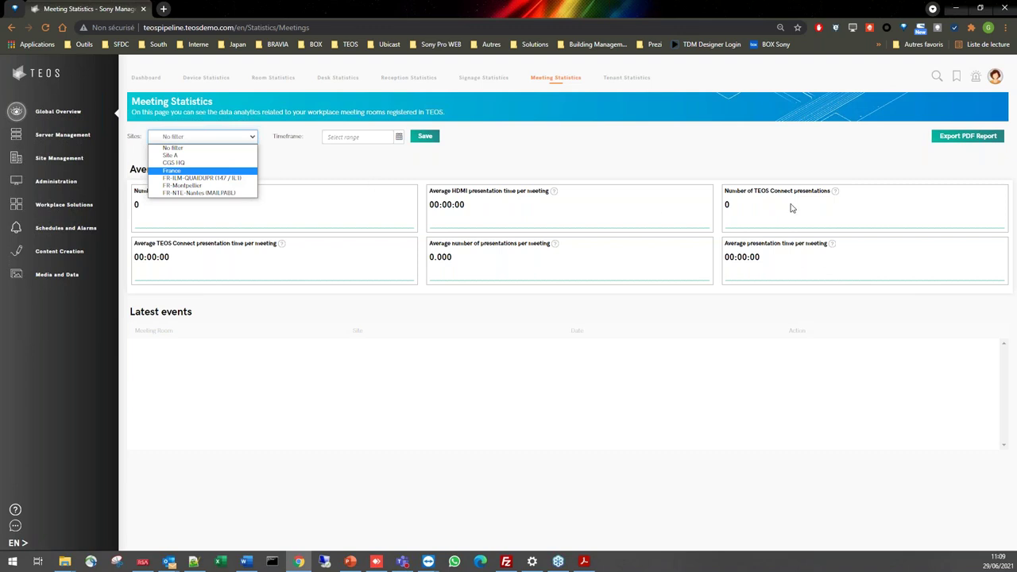
click(634, 170)
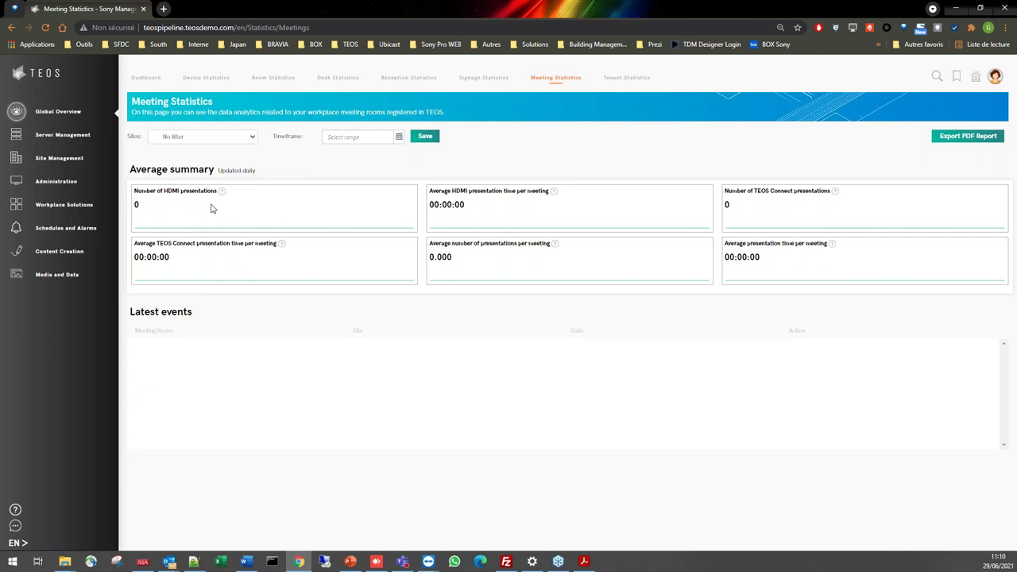
drag(255, 170, 222, 184)
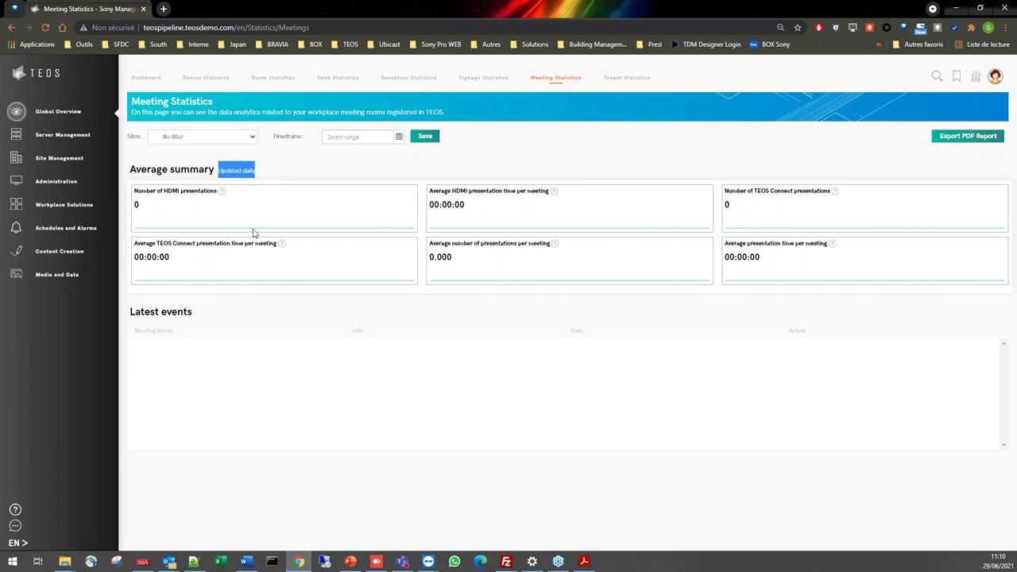
mouse_move(189, 217)
mouse_move(833, 220)
click(647, 170)
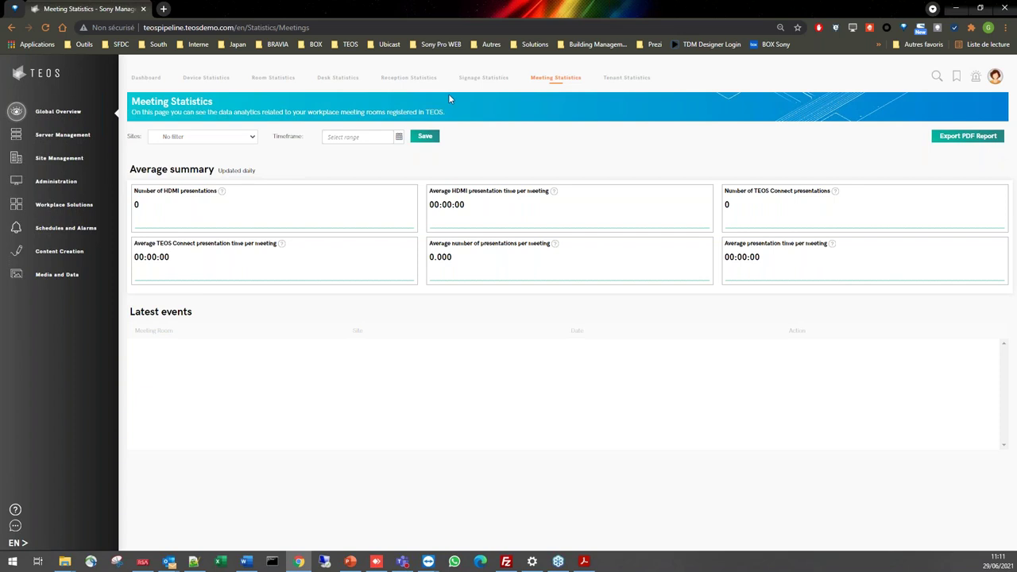
Step: Open the Sites Configuration and look through the tree of sites, floors, desks and meeting rooms
click(66, 168)
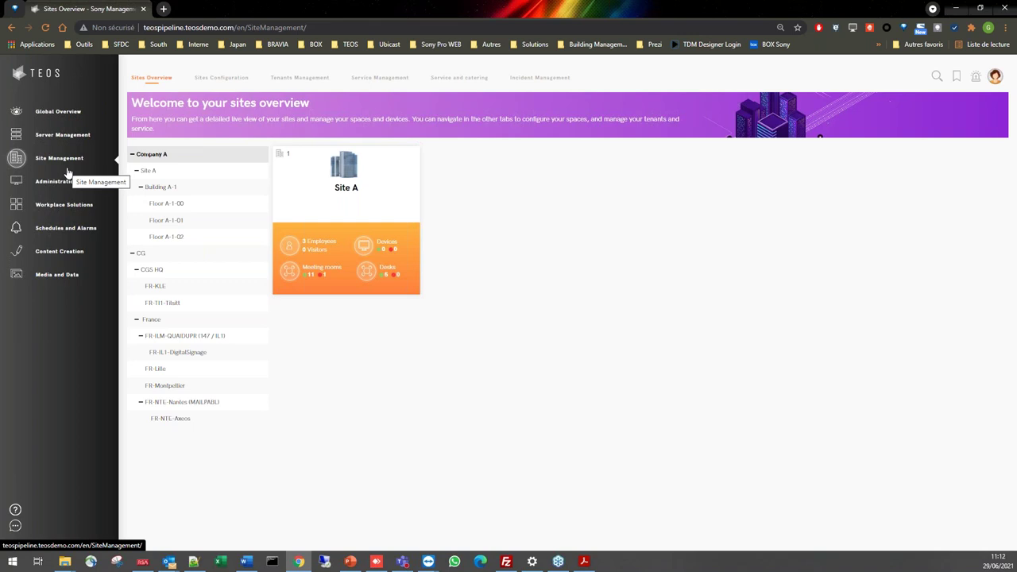
click(239, 79)
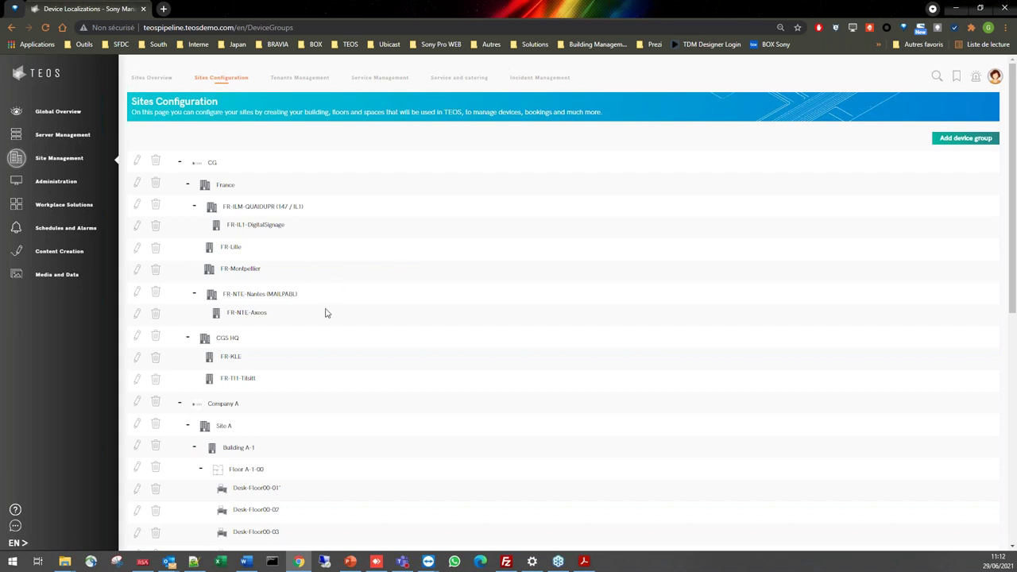
scroll(278, 342, down, 3)
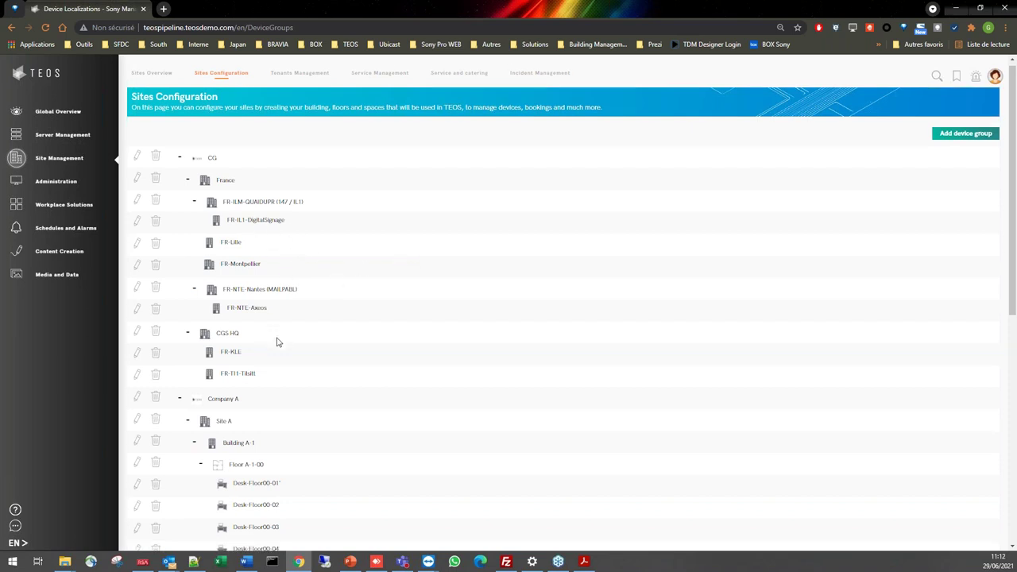
scroll(278, 343, down, 3)
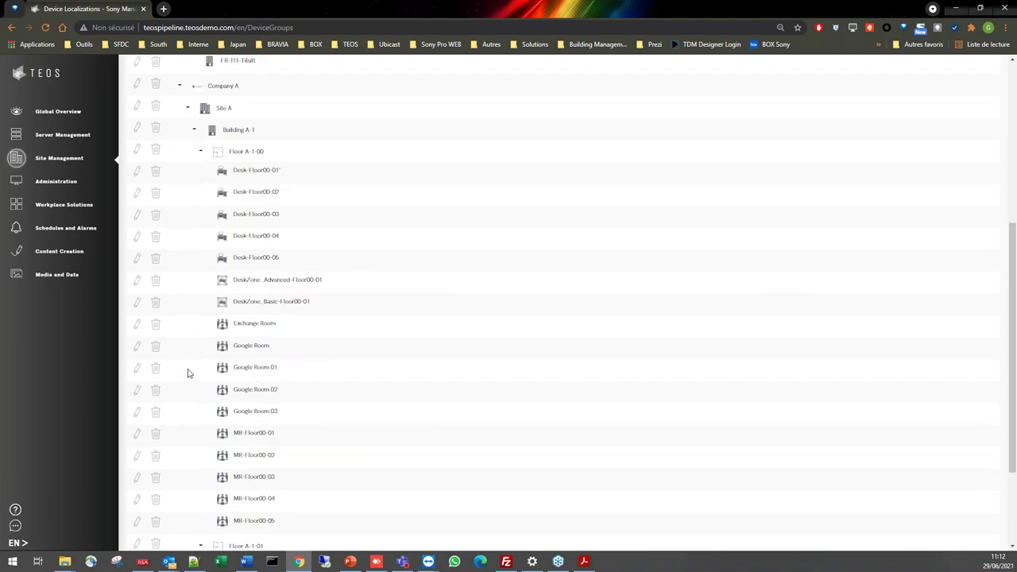
Step: Open meeting room MR-Floor00-01 for editing and review its meeting room settings, including capacity and assigned content
click(137, 435)
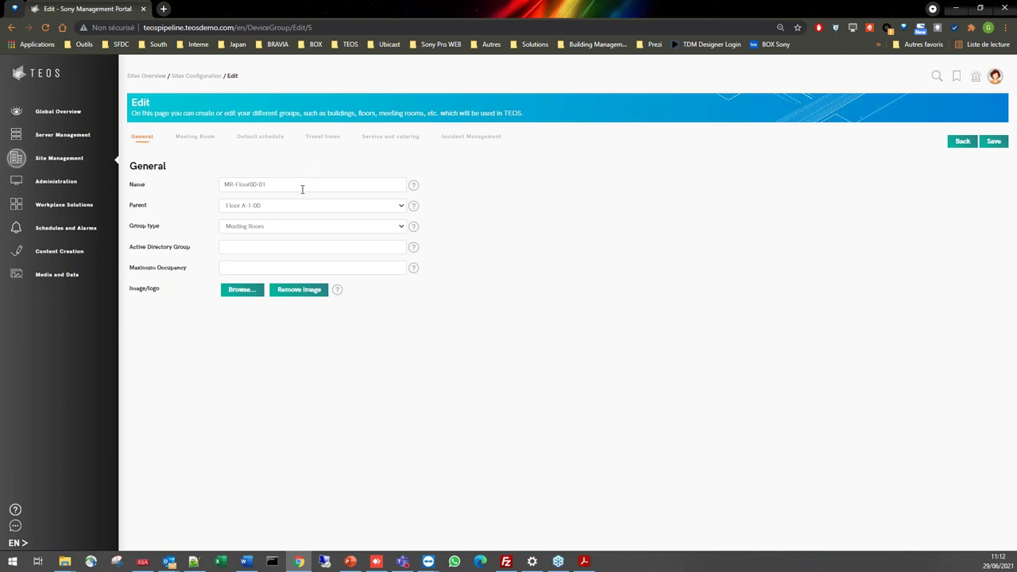
click(209, 137)
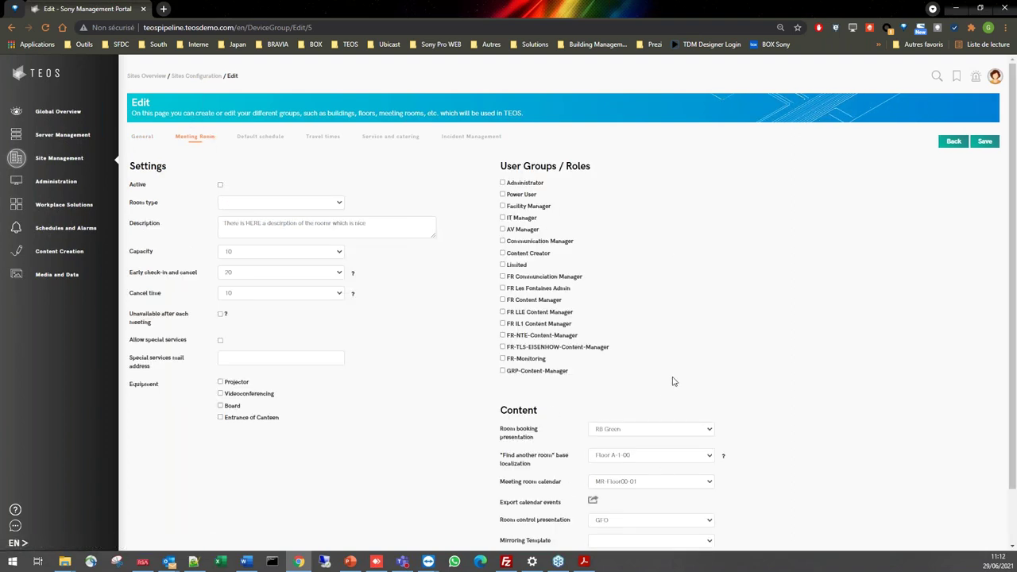
scroll(681, 369, down, 1)
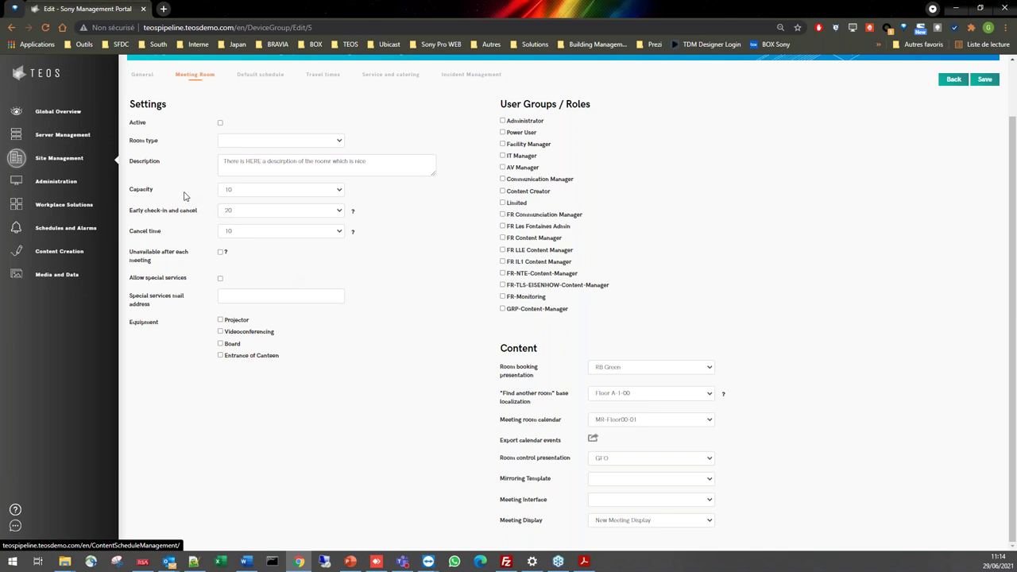
drag(157, 191, 129, 193)
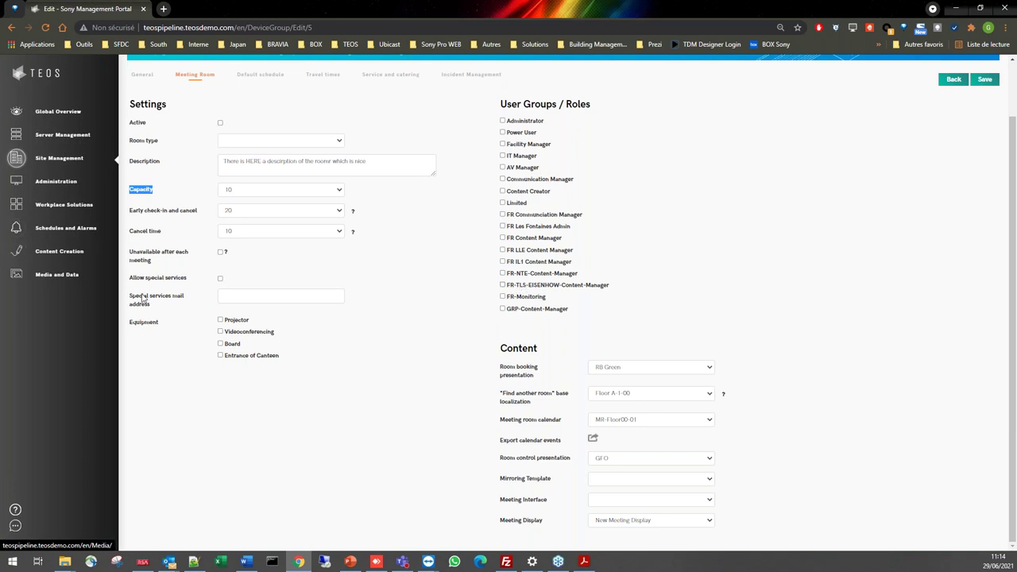
Step: Open the AV Devices list in Administration and check the localization and configured behaviour of display BRAVIA A10
click(77, 191)
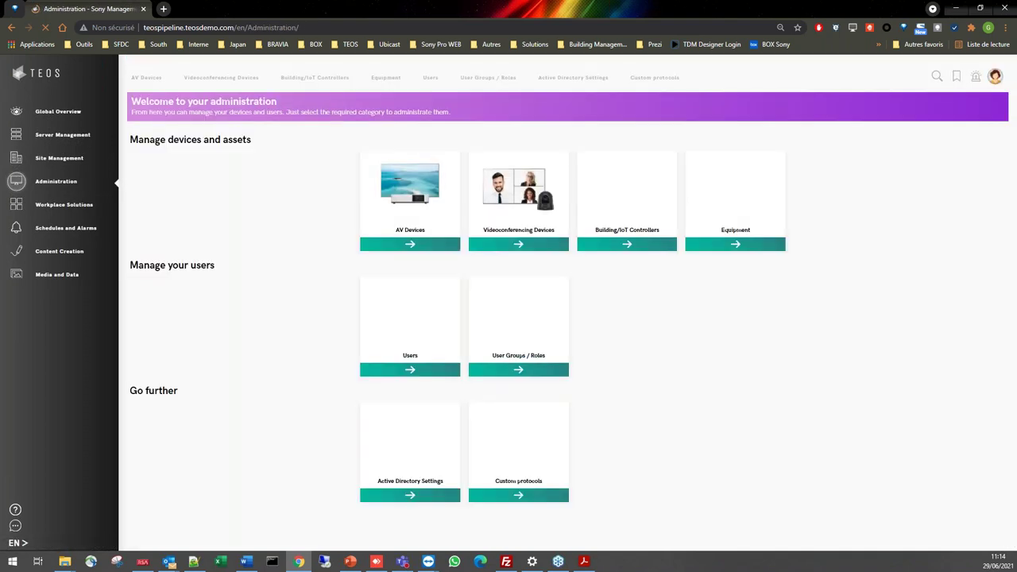
click(424, 221)
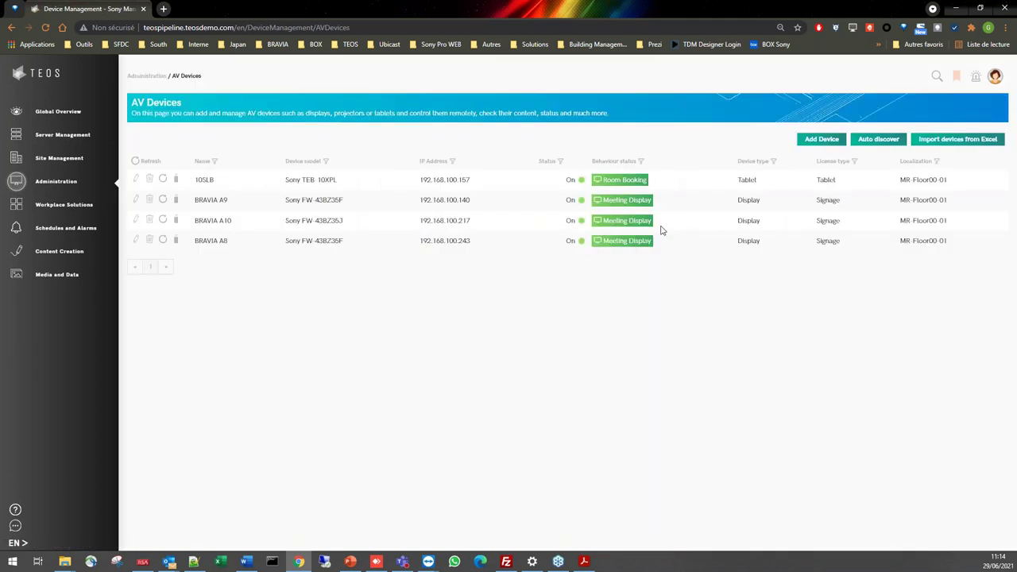
drag(960, 221, 895, 222)
drag(948, 221, 898, 221)
mouse_move(652, 226)
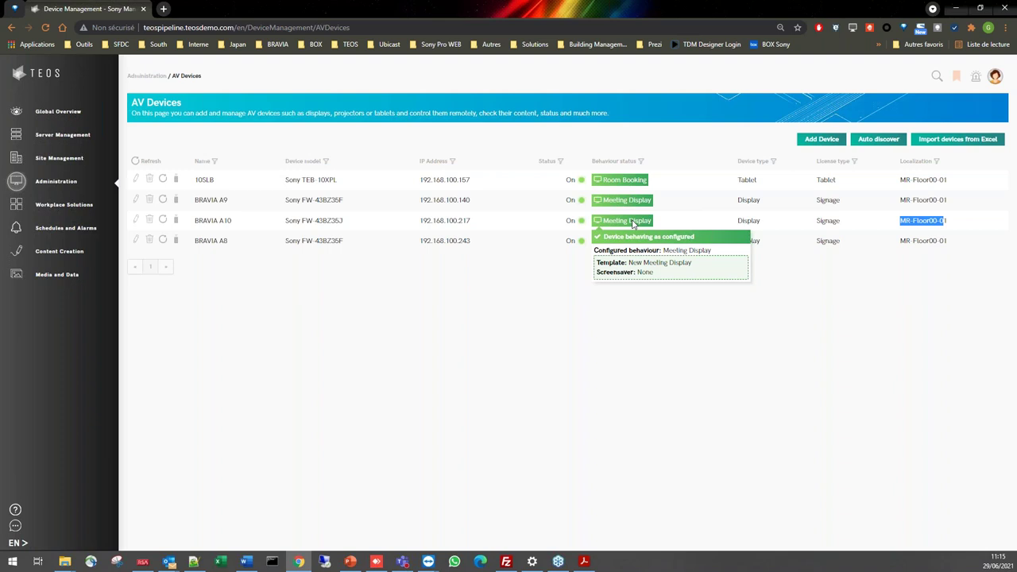
Step: Start a new meeting display in Workplace Solutions and browse the available templates
click(85, 205)
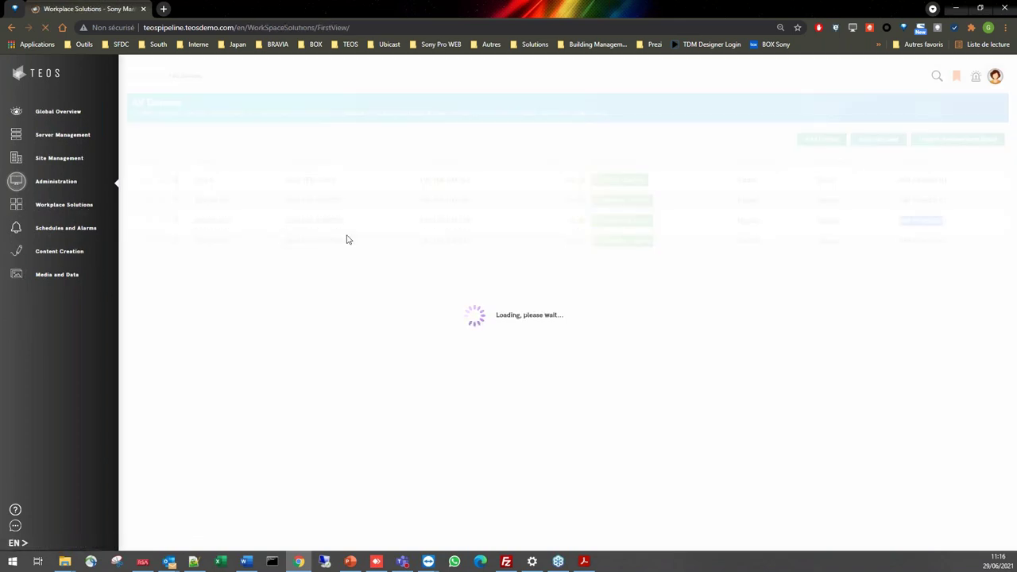
scroll(489, 398, down, 1)
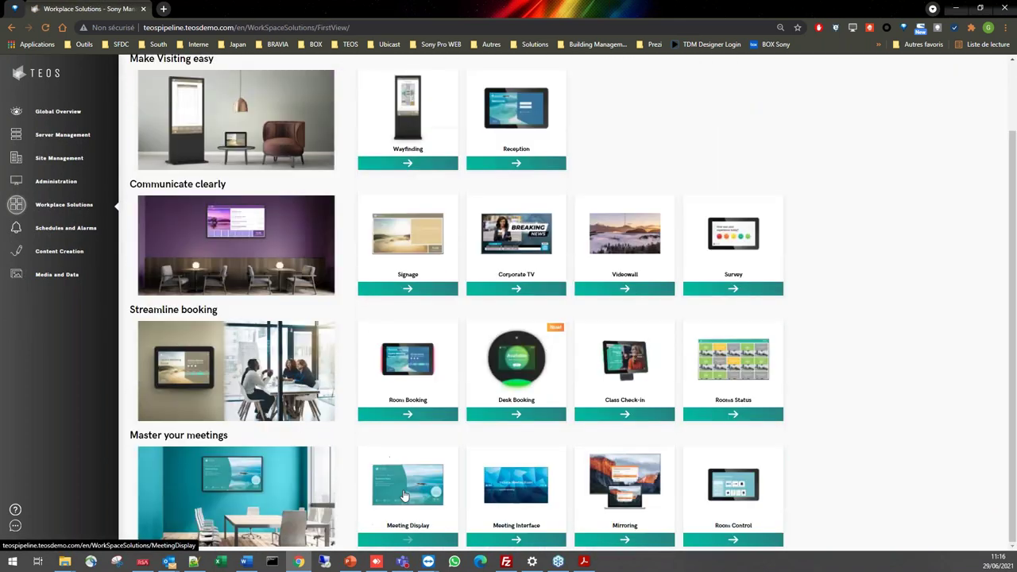
click(408, 540)
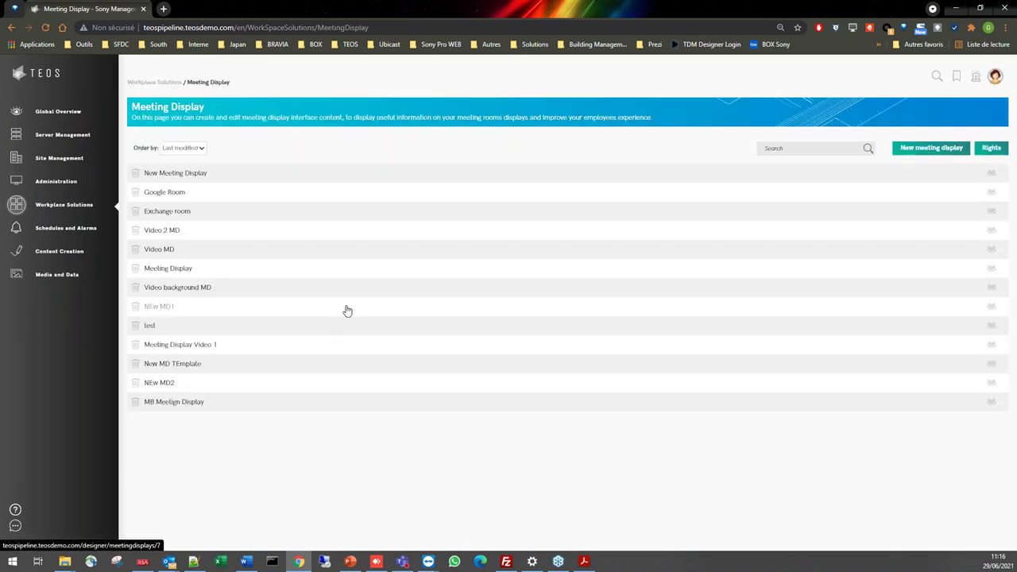
click(931, 149)
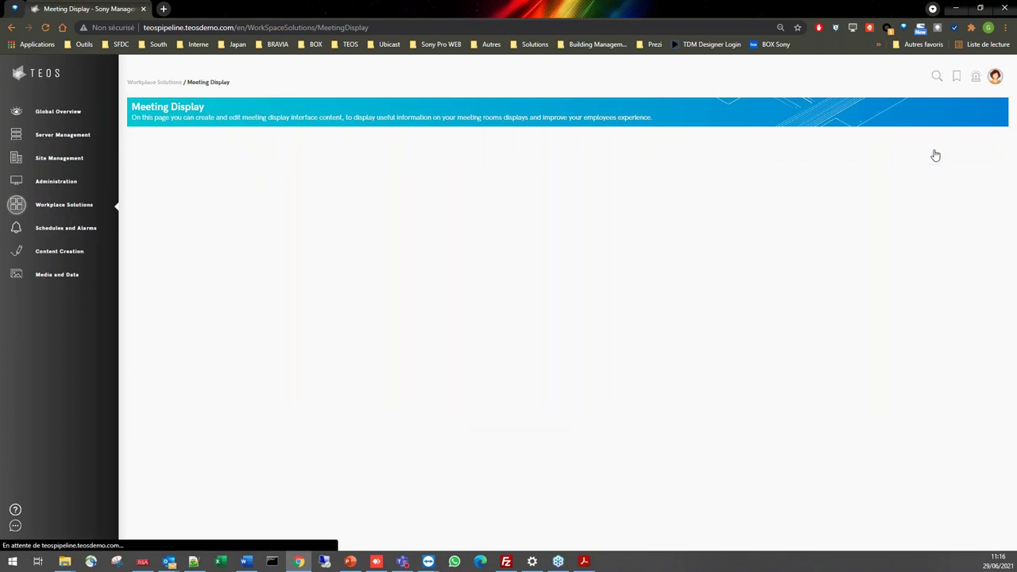
drag(186, 276, 332, 274)
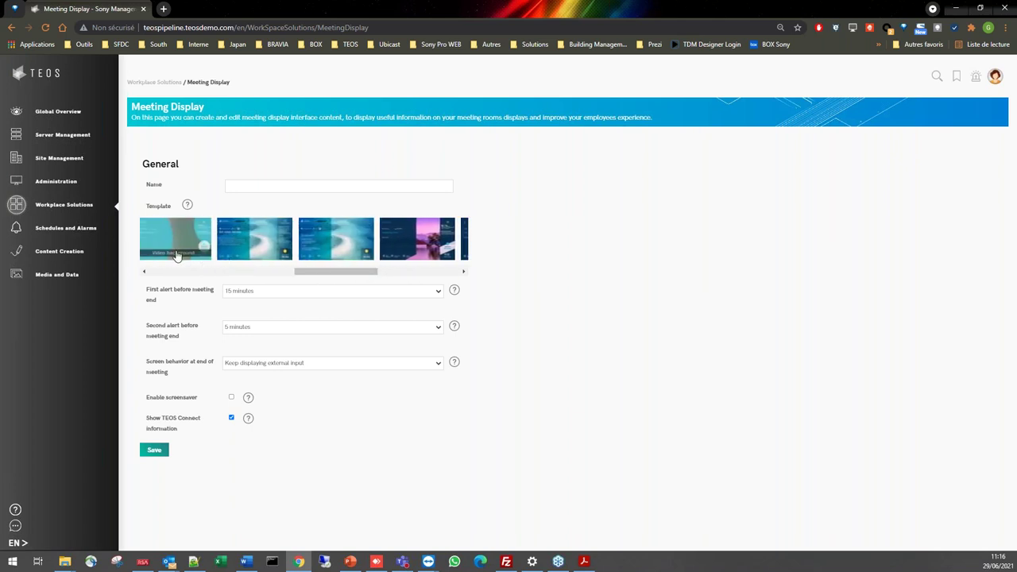
drag(325, 278, 374, 262)
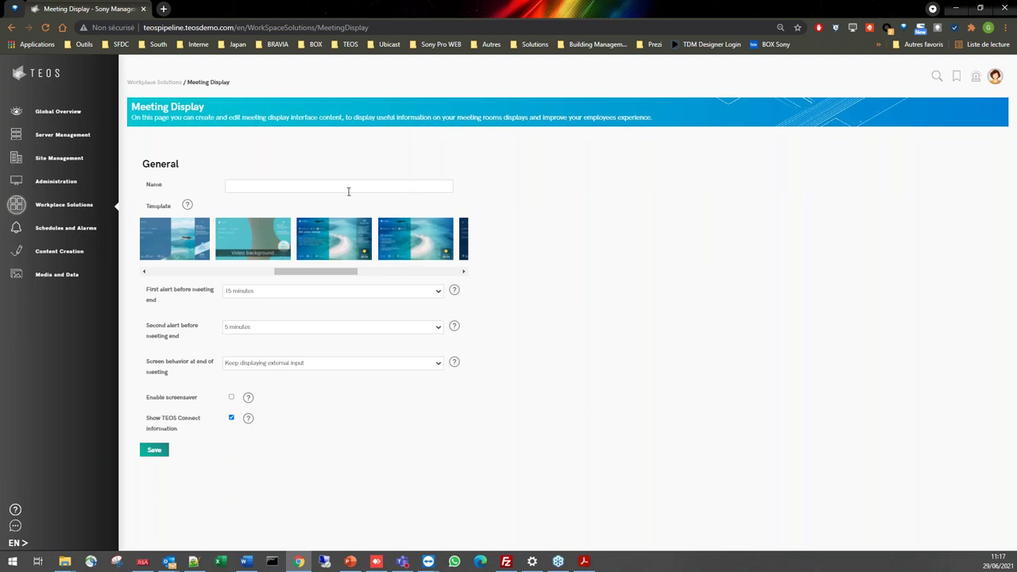
Step: Review the new display's first and second alert settings and the options for screen behavior at end of meeting
drag(146, 291, 183, 304)
click(184, 299)
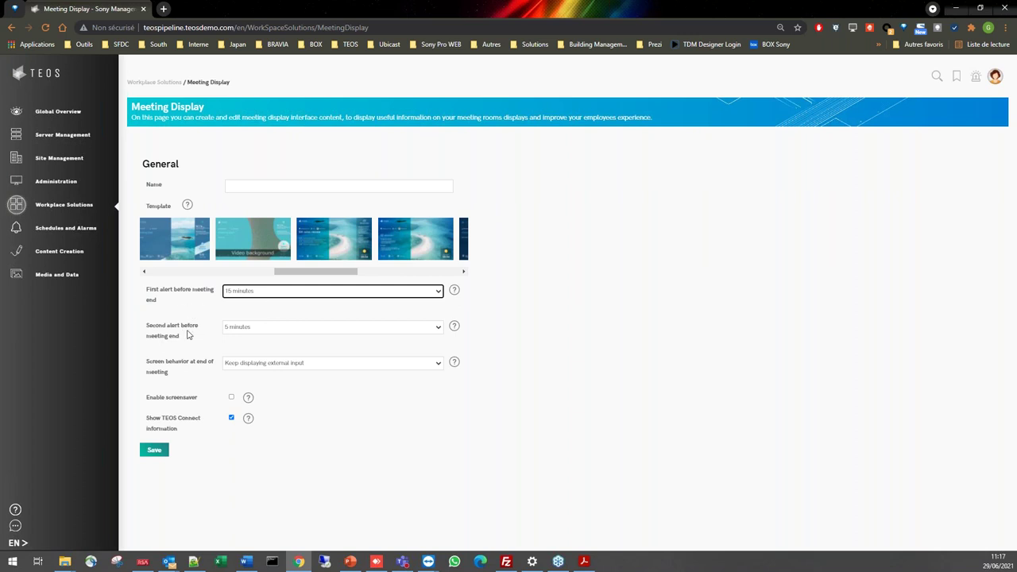
click(263, 332)
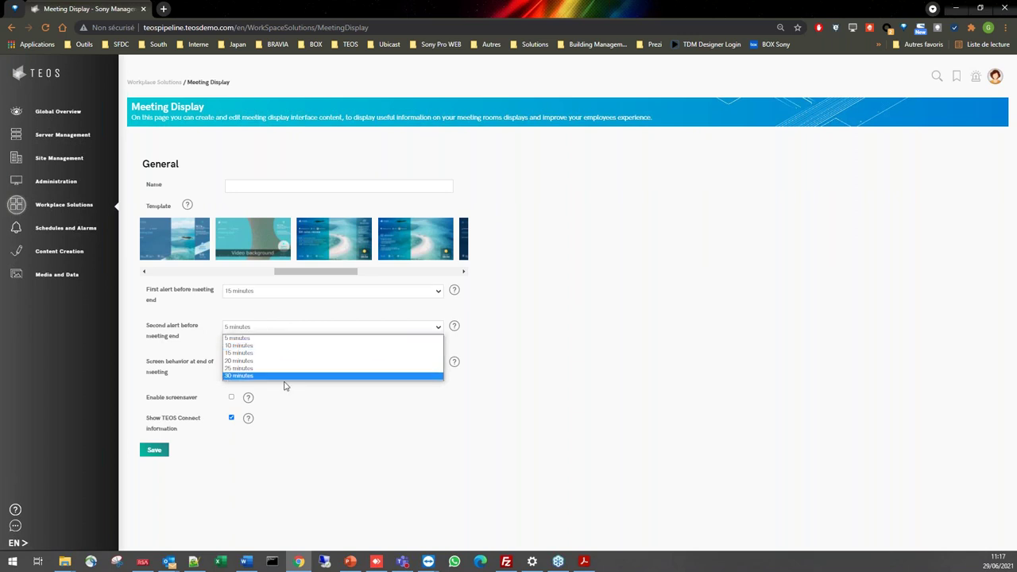
click(557, 355)
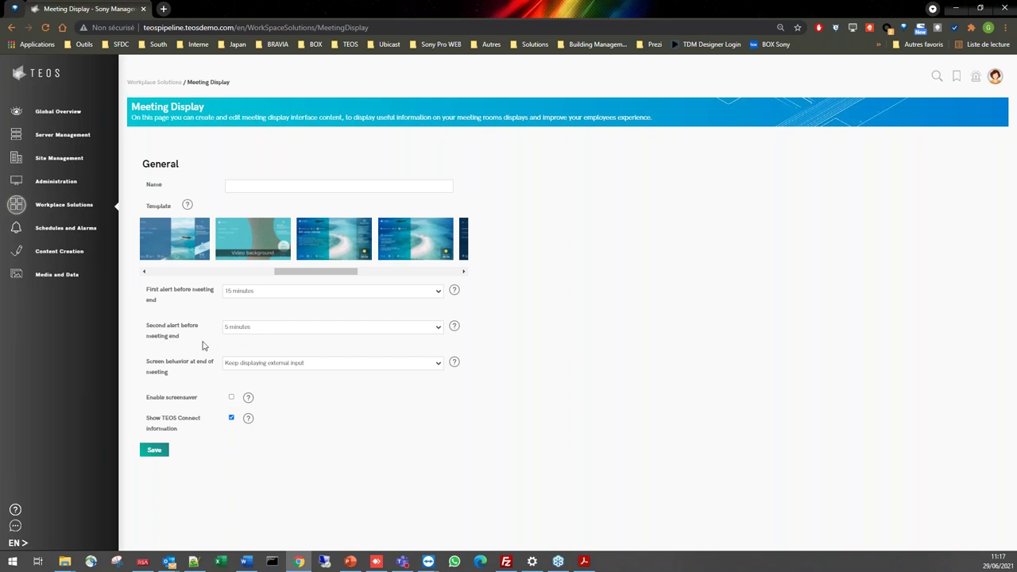
click(241, 364)
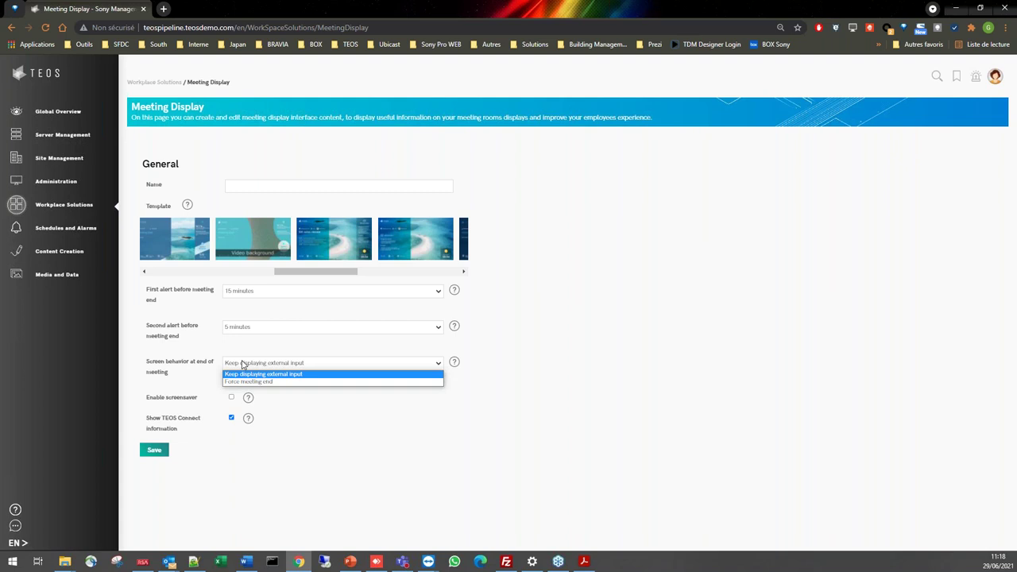
click(338, 436)
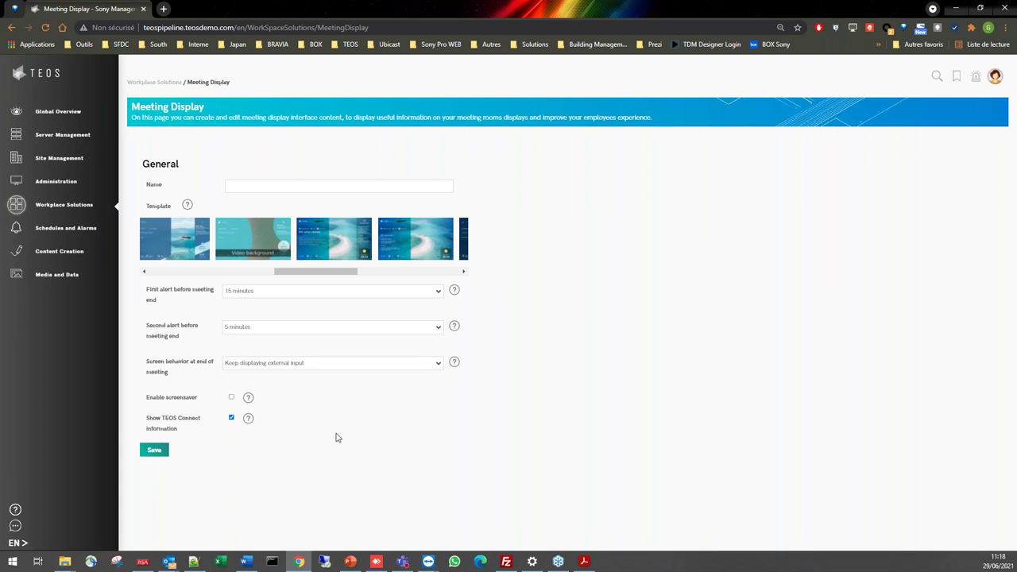
Step: Enable the screensaver for the new meeting display and view the presentations it can use
click(232, 398)
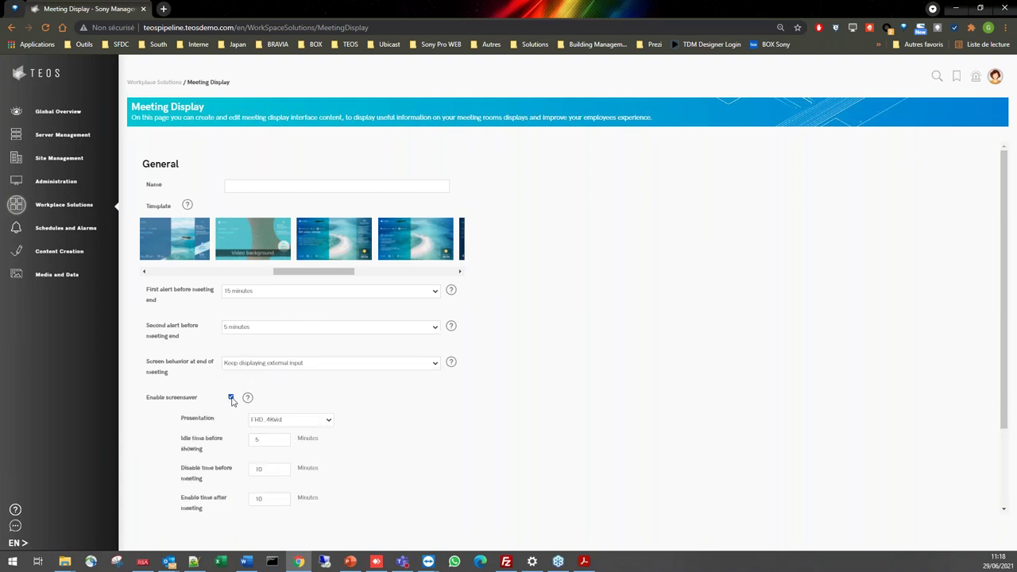
scroll(423, 379, down, 2)
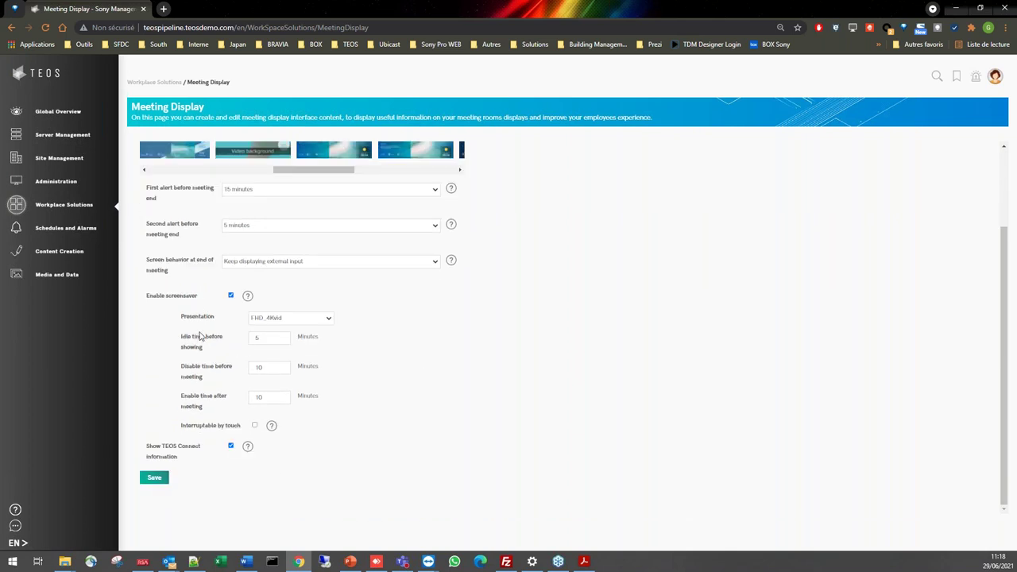
click(262, 321)
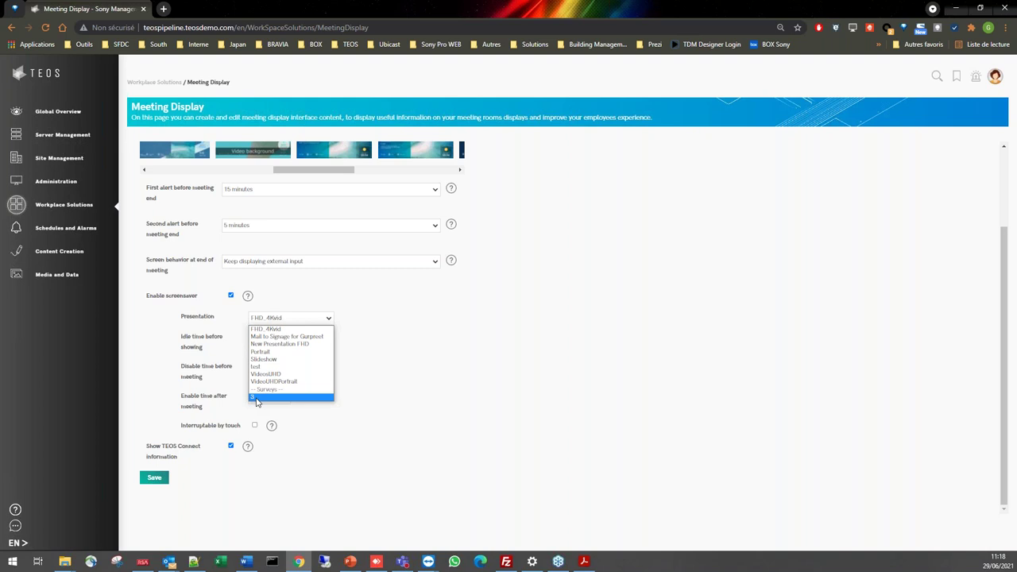
click(492, 386)
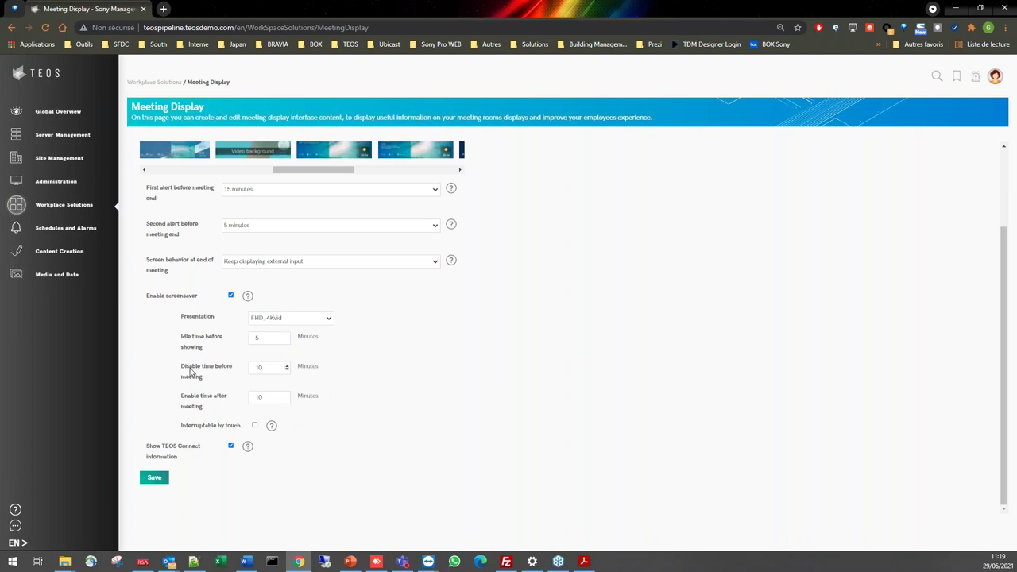
Step: Set the screensaver's disable time before meeting to 1 minute and review the TEOS Connect information option
drag(184, 370, 227, 379)
click(227, 380)
double_click(267, 369)
key(BackSpace)
text(1)
mouse_move(263, 439)
drag(149, 447, 202, 458)
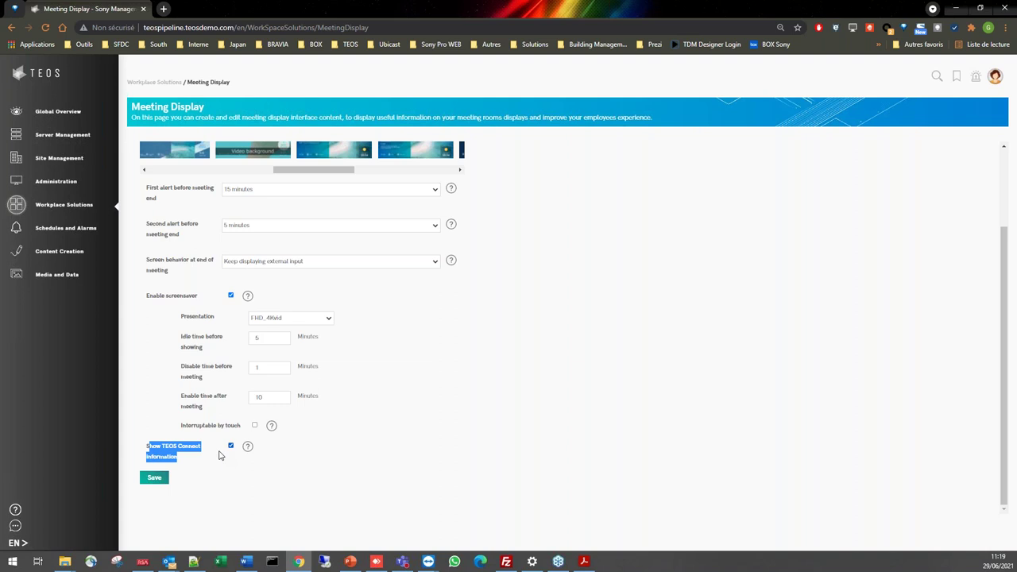
Step: Leave the new display unsaved, open the existing New Meeting Display and check its assigned meeting rooms
click(12, 31)
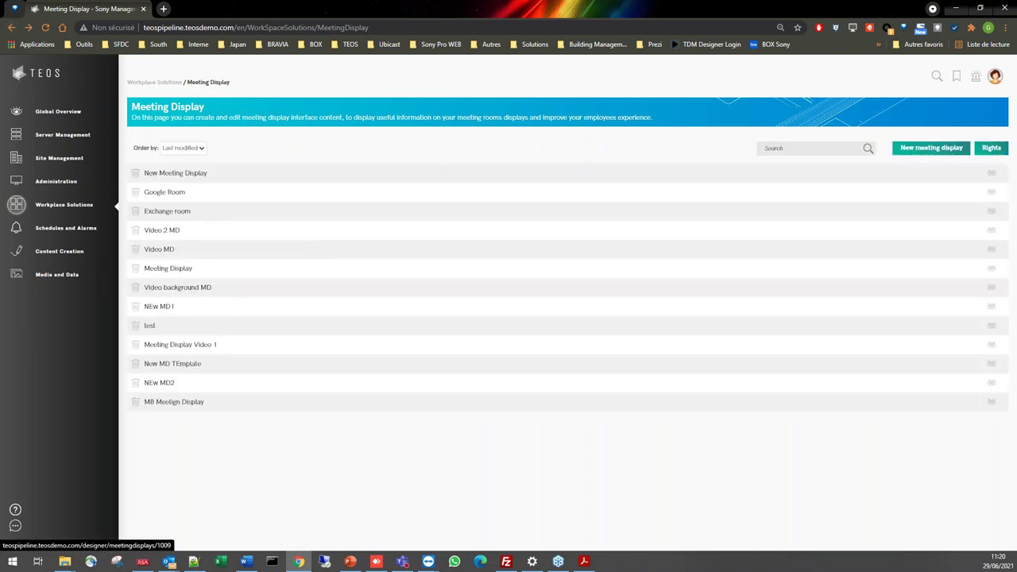
click(202, 175)
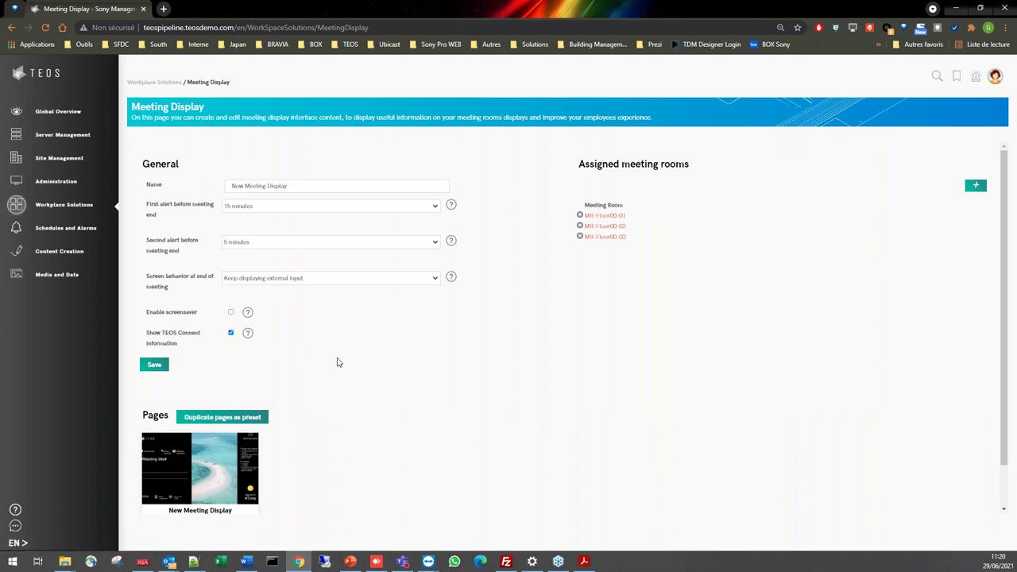
drag(670, 223, 586, 211)
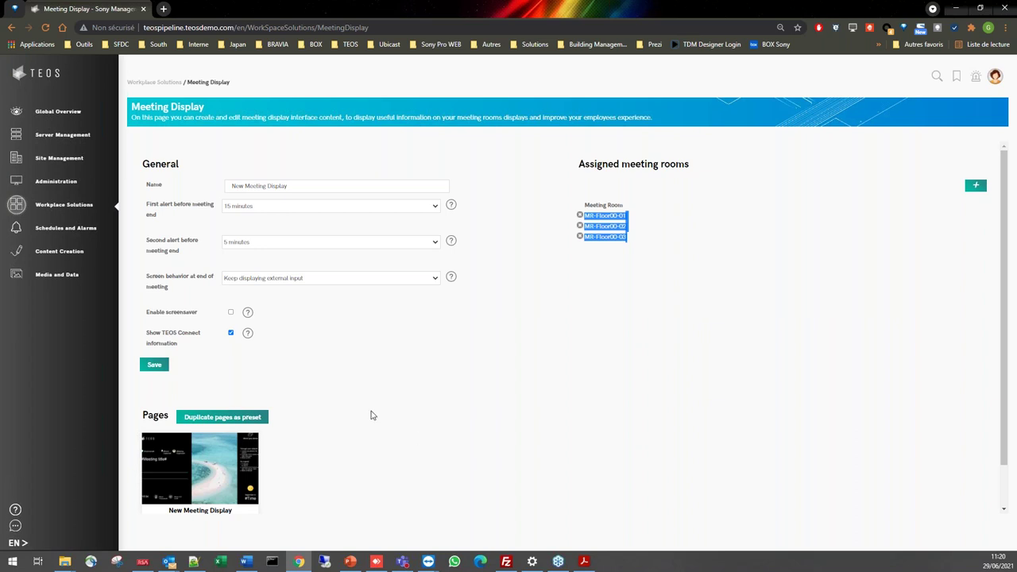
Step: Open the New Meeting Display page in the template editor with the canvas zoomed to 37%
click(681, 309)
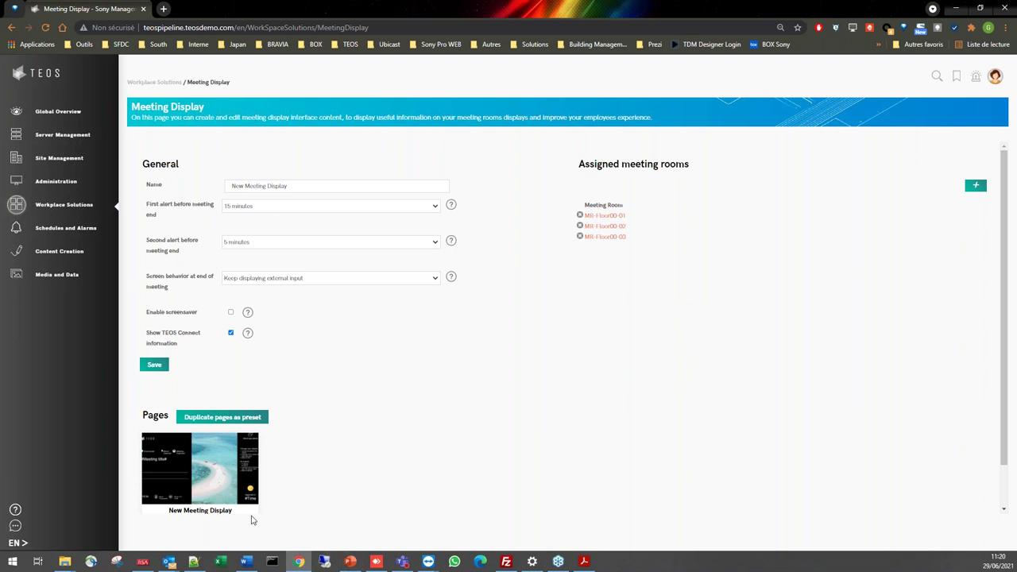
click(224, 515)
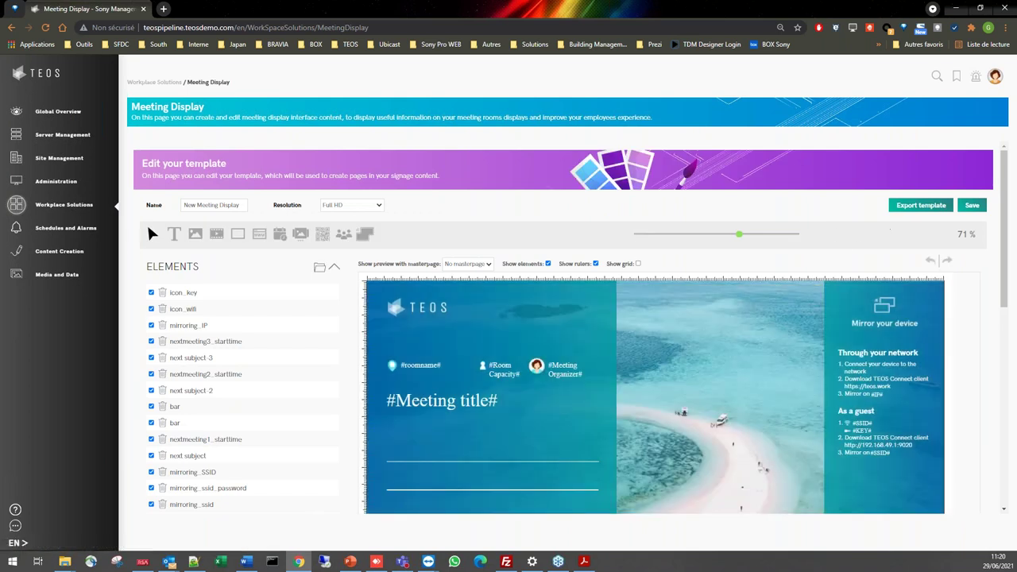
drag(740, 236, 670, 238)
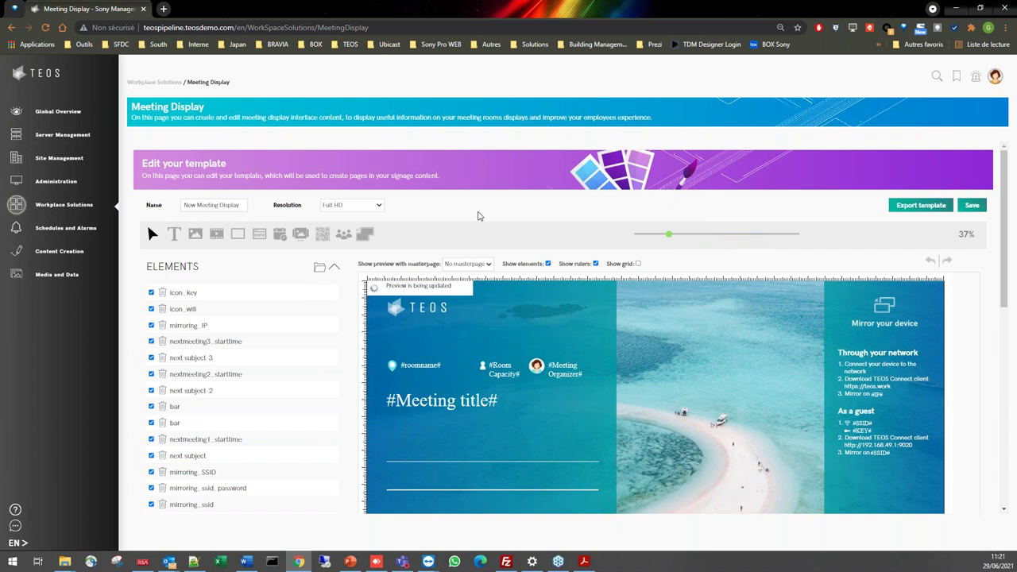
Step: Select the meeting title and other template elements in turn, and shift the TEOS logo slightly from its original position
click(428, 350)
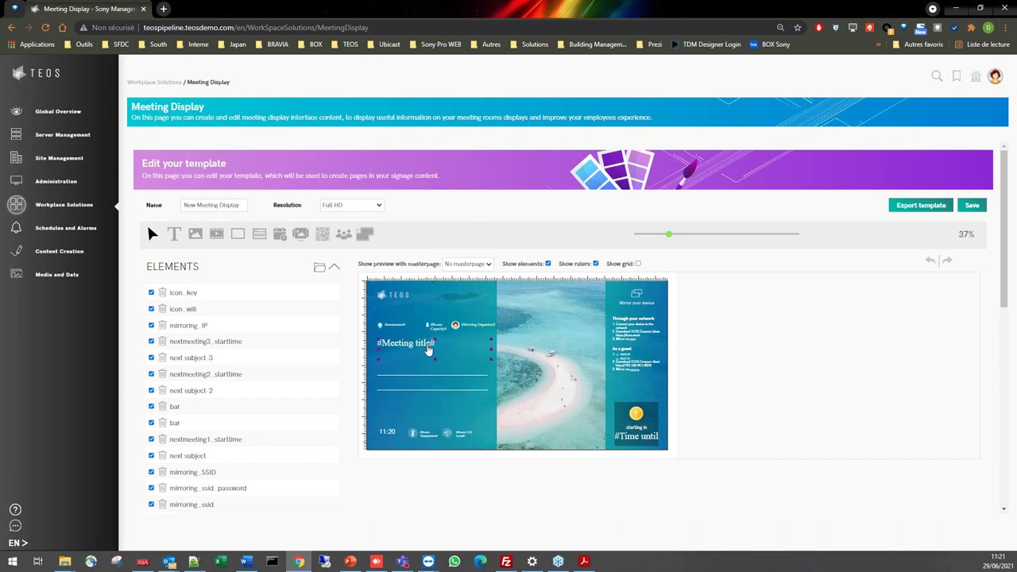
click(431, 380)
click(650, 364)
click(401, 306)
mouse_move(401, 306)
mouse_down()
mouse_move(449, 314)
mouse_move(465, 295)
mouse_move(404, 297)
mouse_up()
Step: Switch to AnyDesk to compare the live MR-Floor00-01 display with the template, and return to the TEOS Meeting display presentation
key(alt+Tab)
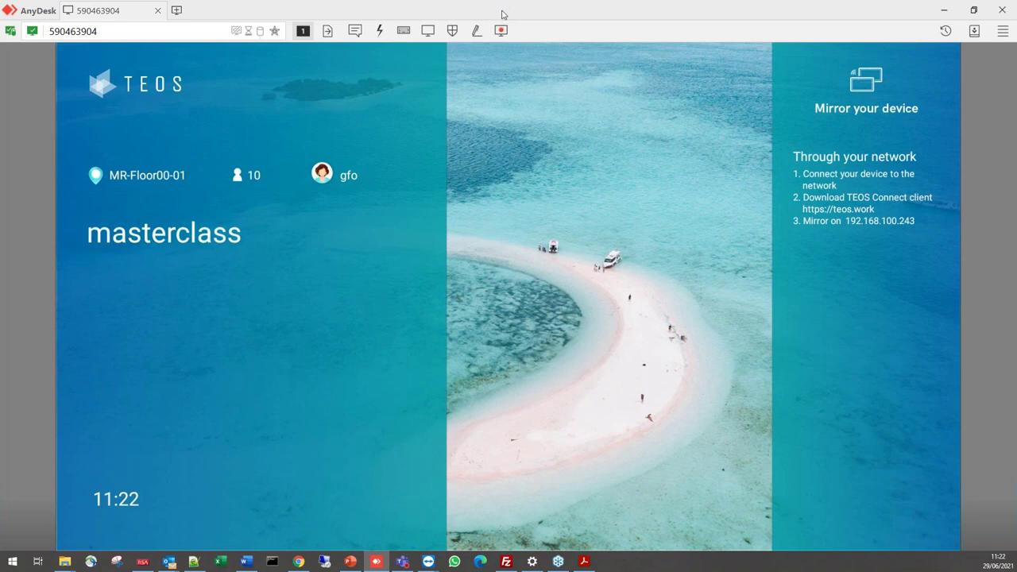
drag(502, 15, 586, 366)
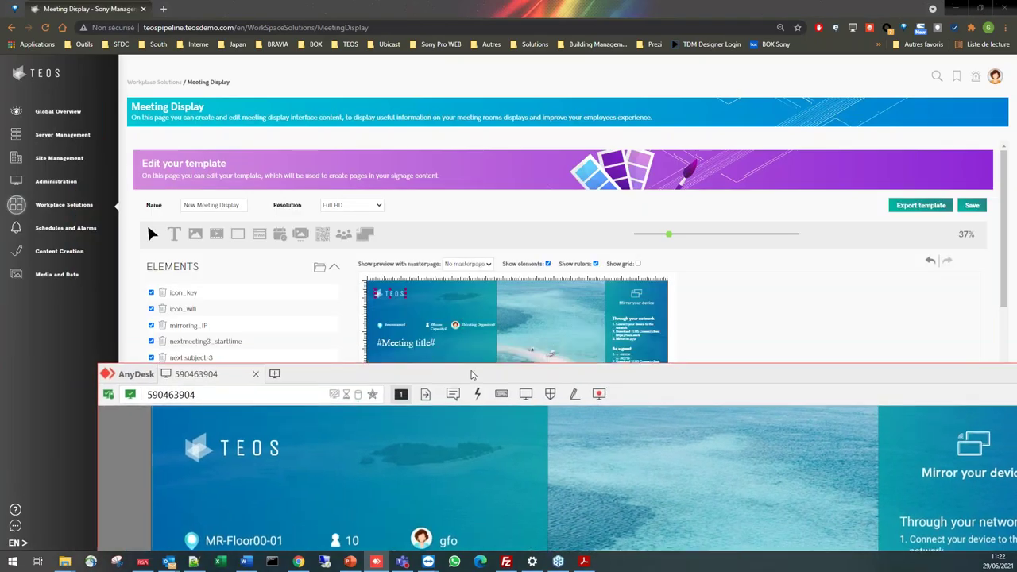
drag(469, 373, 373, 68)
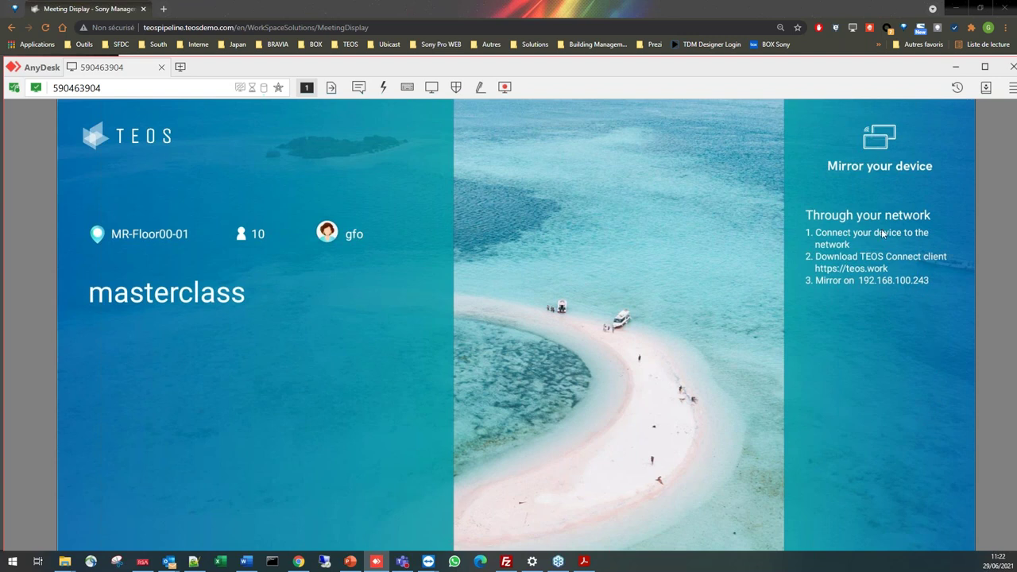
double_click(865, 71)
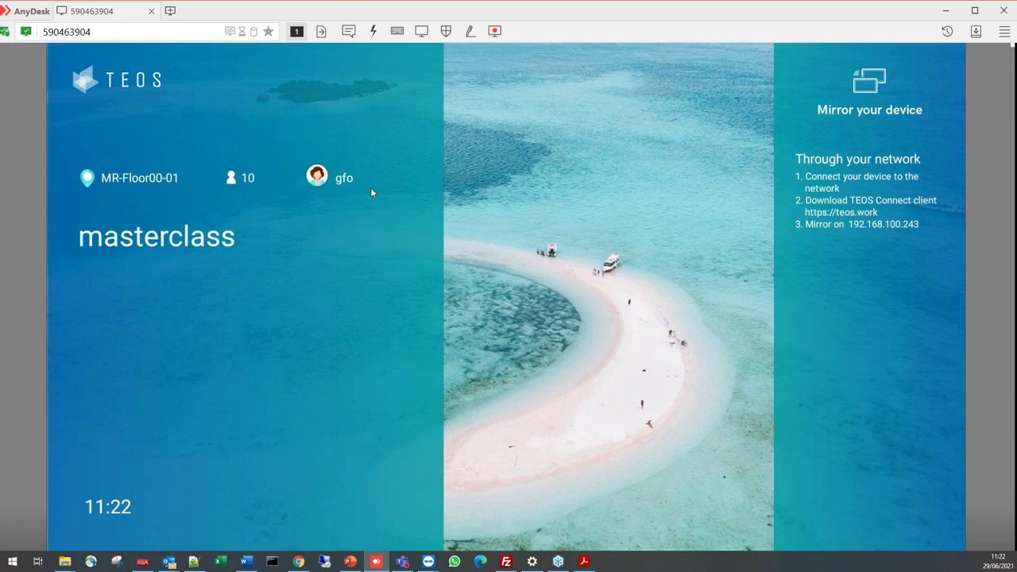
mouse_move(552, 11)
mouse_down()
mouse_move(527, 499)
mouse_move(504, 459)
mouse_move(525, 294)
mouse_move(536, 2)
mouse_up()
mouse_move(588, 562)
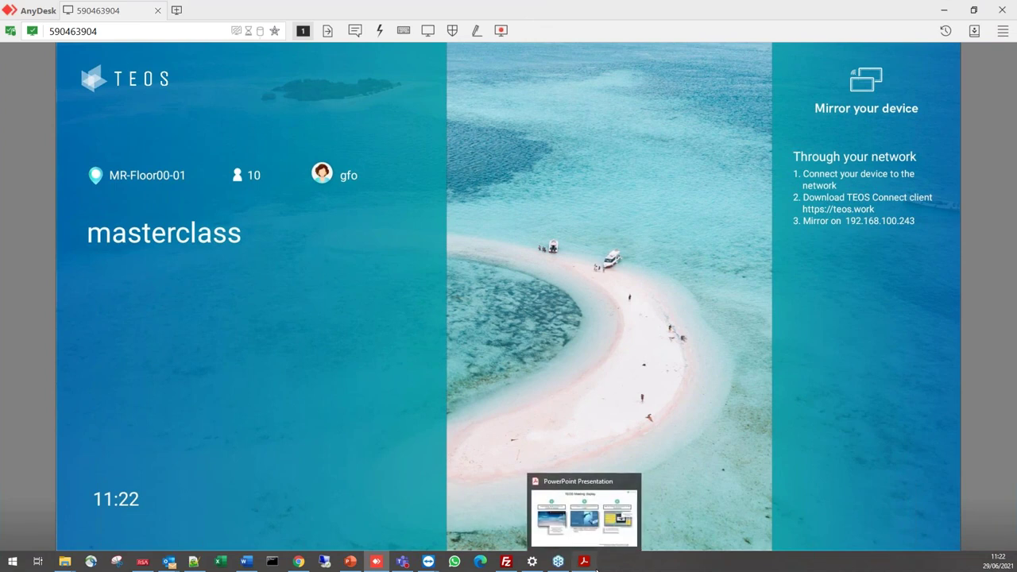
click(594, 563)
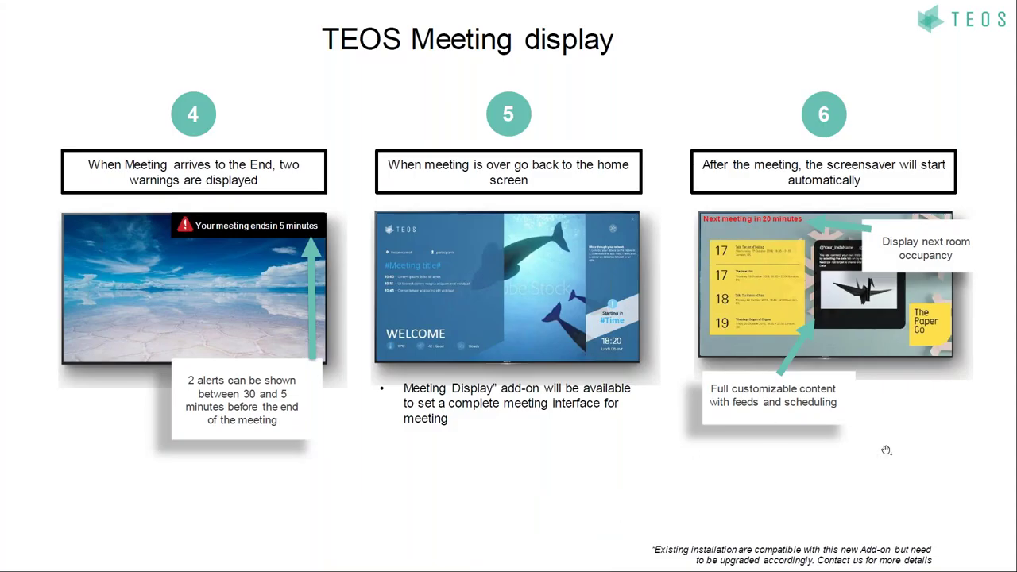
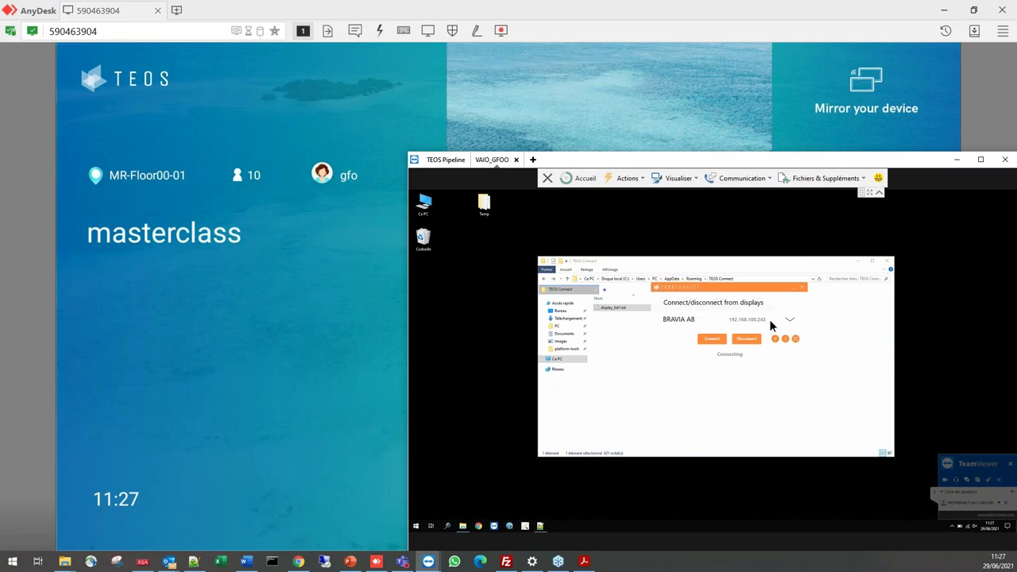
Step: Open the display list in TEOS Connect on the remote PC and filter it by A8
click(952, 526)
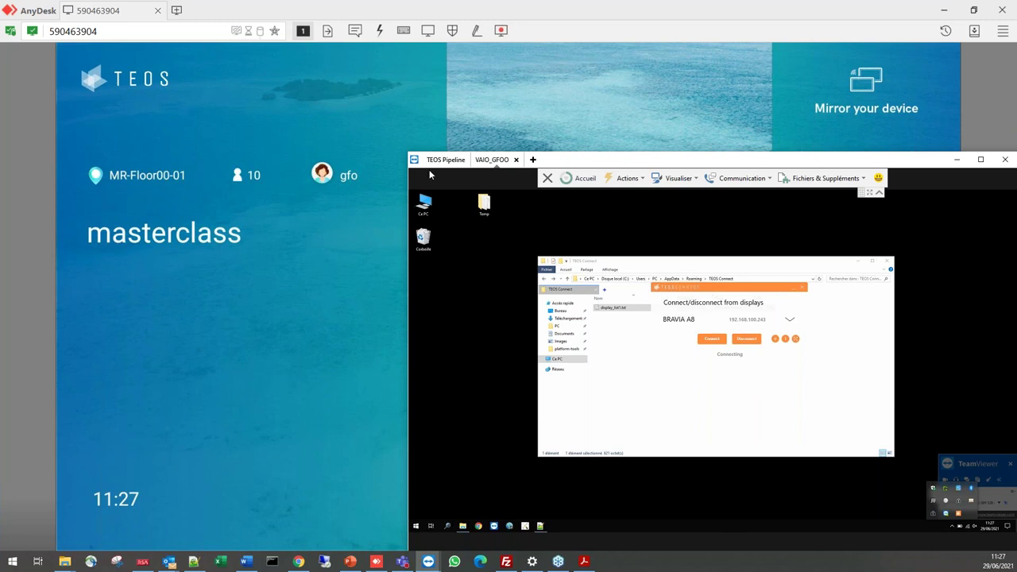
click(790, 318)
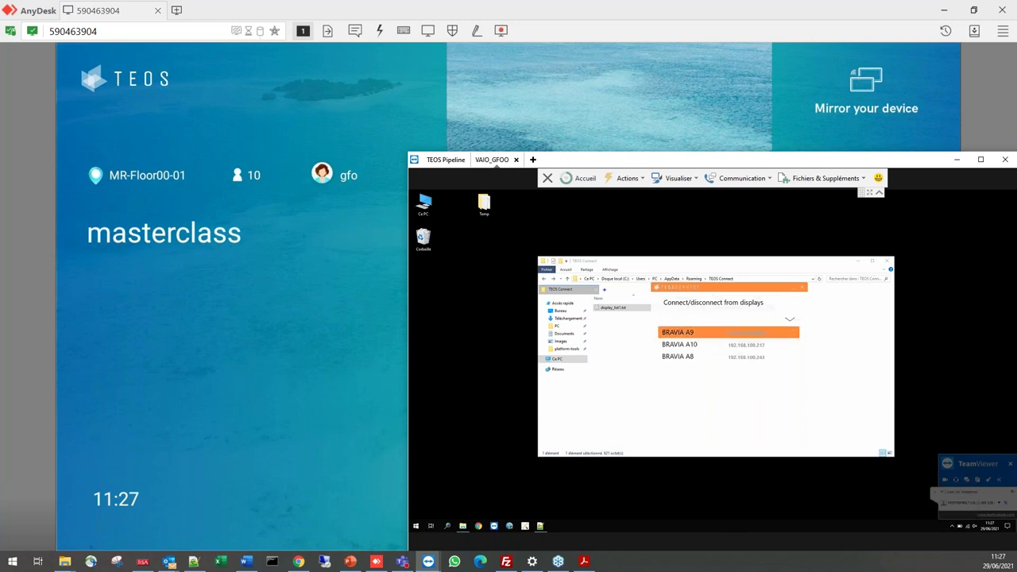
click(689, 332)
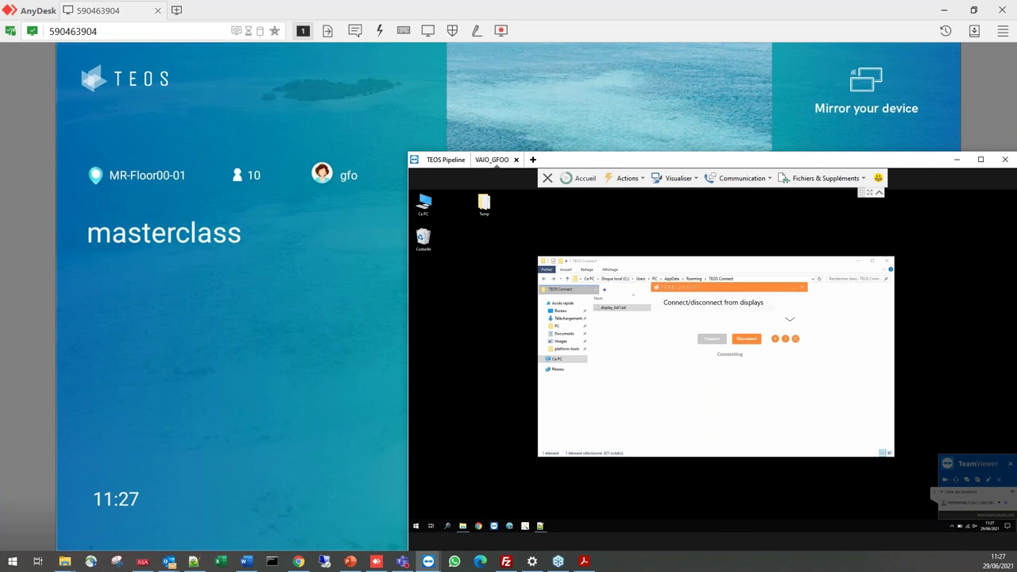
click(660, 319)
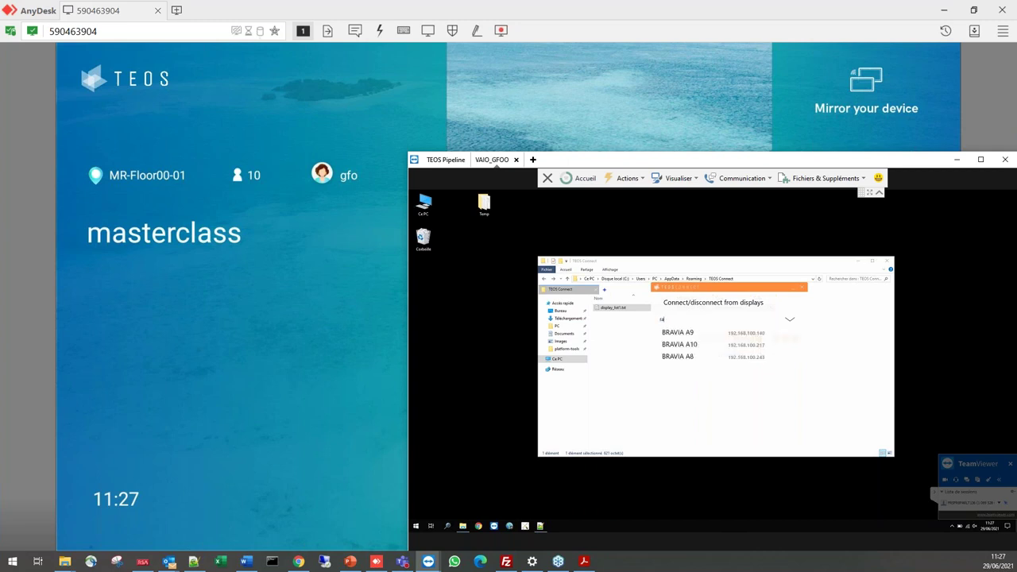
key(BackSpace)
text(8)
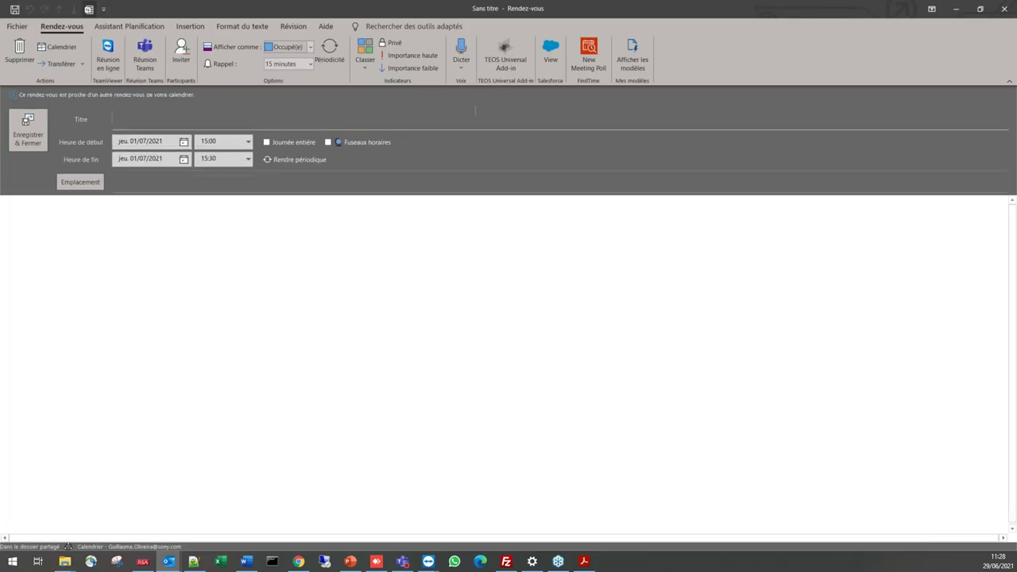
Step: In the Outlook appointment, open the TEOS Universal Add-in's device mirroring option and turn the appointment into a meeting with attendees
click(505, 61)
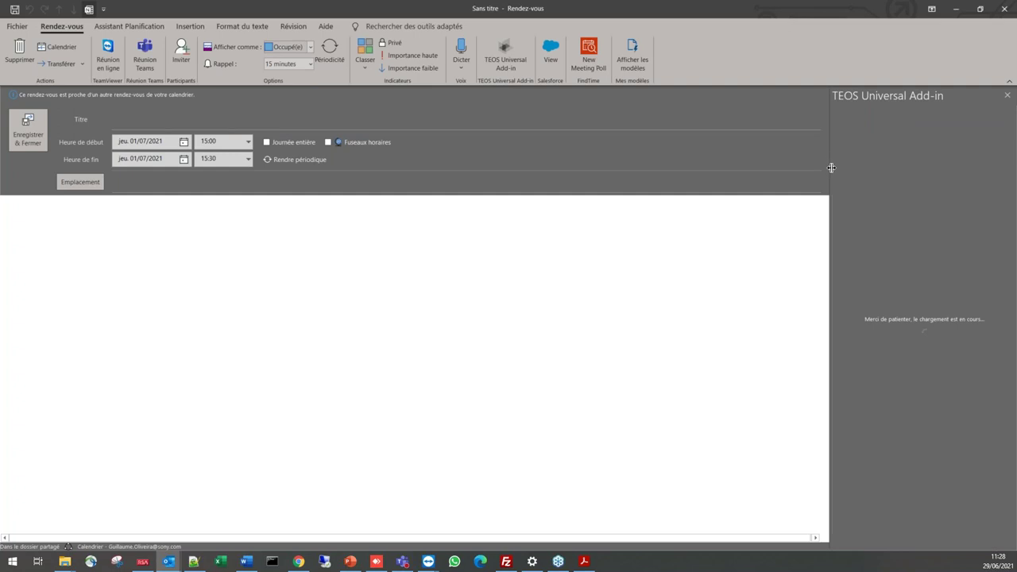
drag(830, 148, 687, 147)
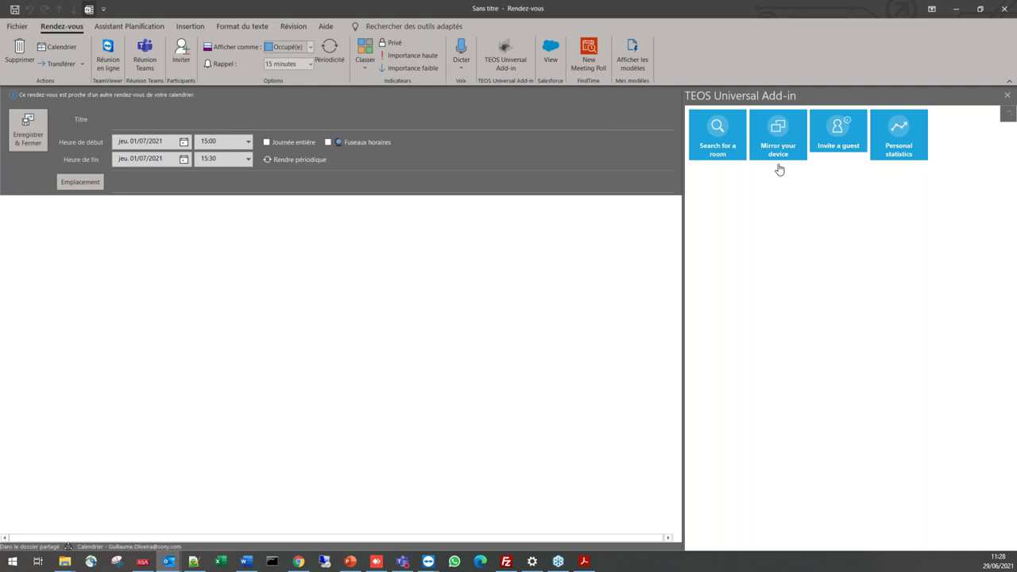
click(791, 149)
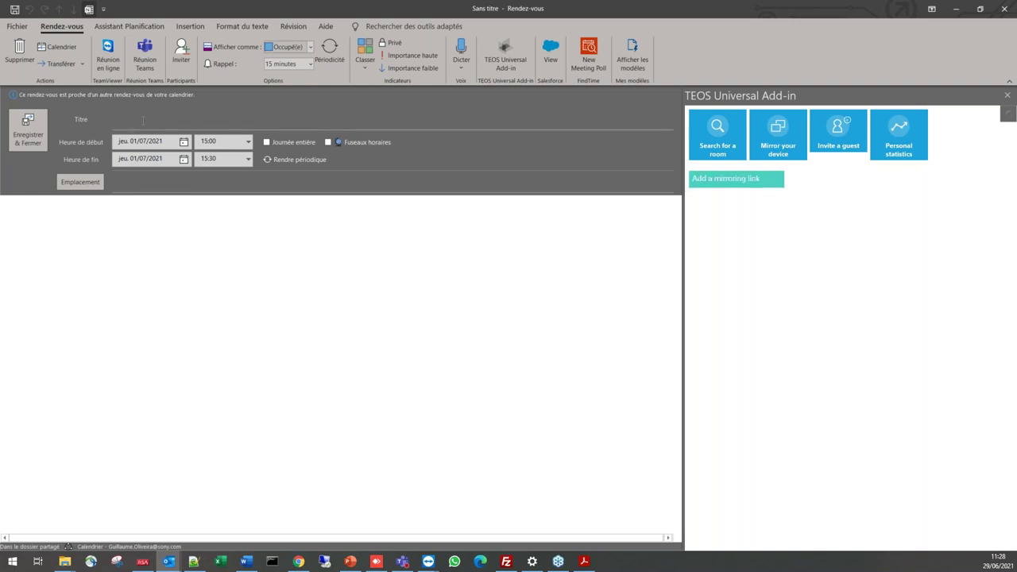
click(181, 64)
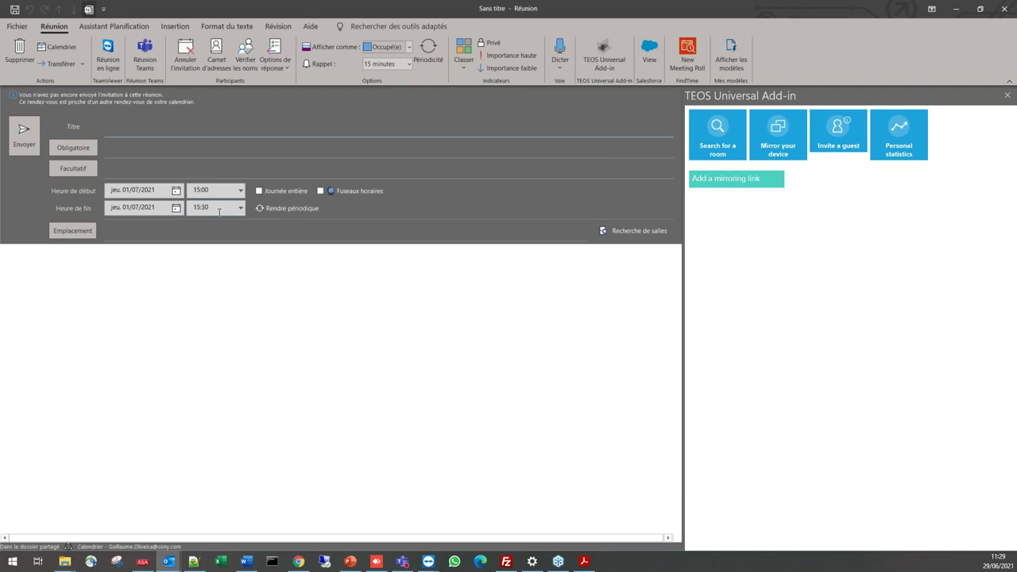
click(956, 8)
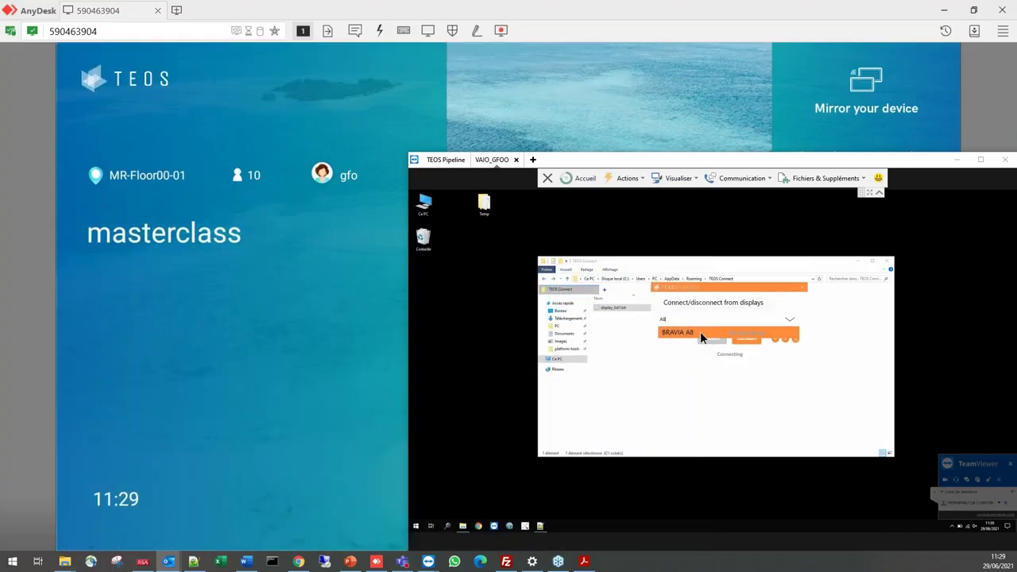
Step: Choose the BRAVIA A8 display in TEOS Connect, start mirroring and enter the connection code shown on the display
click(700, 332)
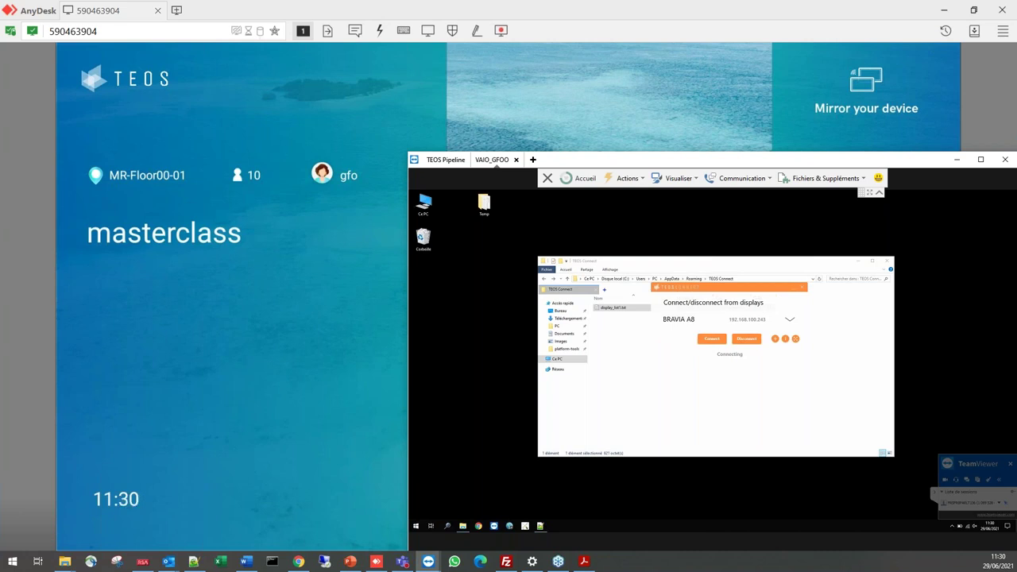
click(711, 338)
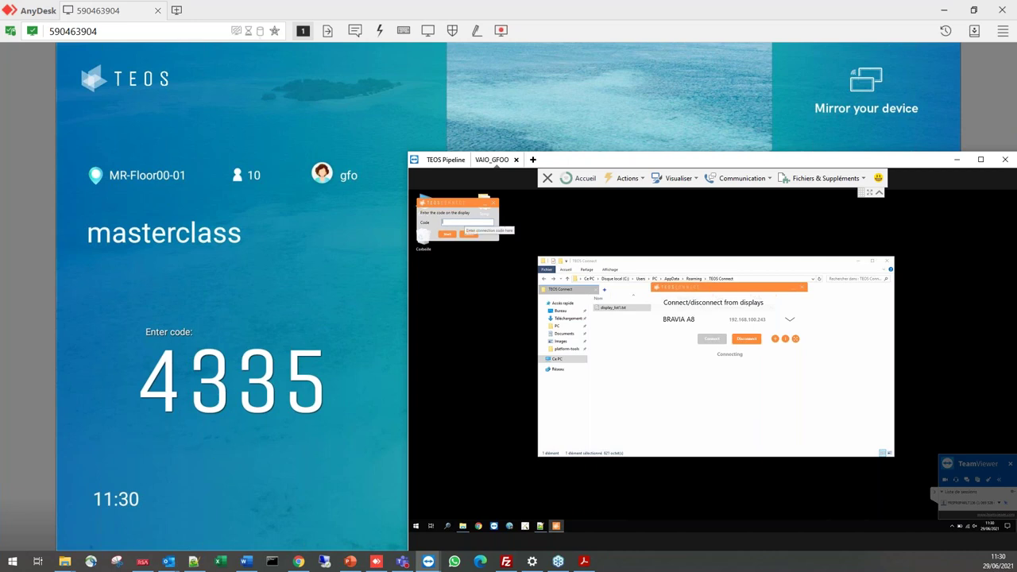
text(4335)
key(Return)
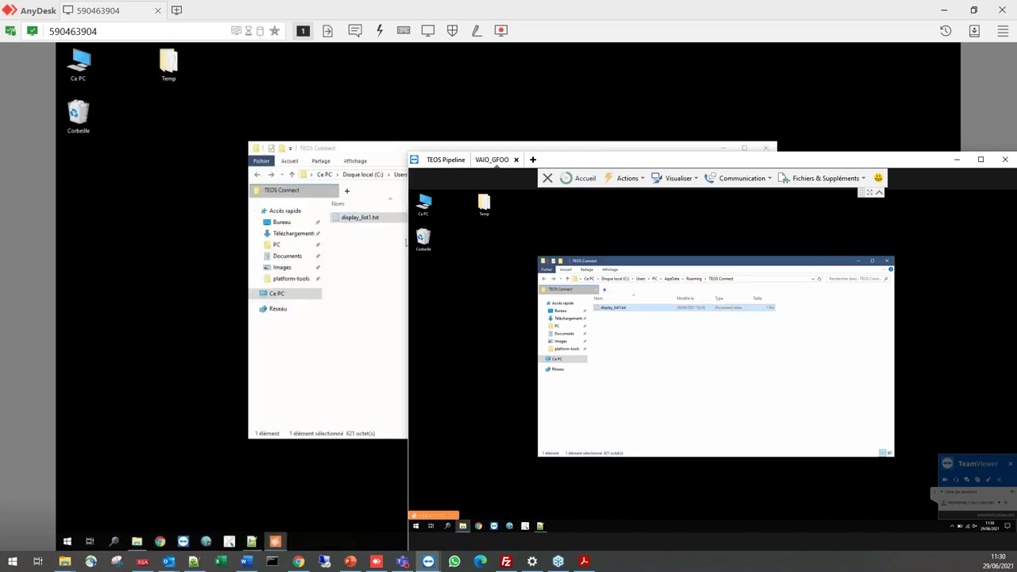
Step: Move the remote PC's folder window to demonstrate the live mirroring, reopen TEOS Connect and disconnect from BRAVIA A8
click(352, 161)
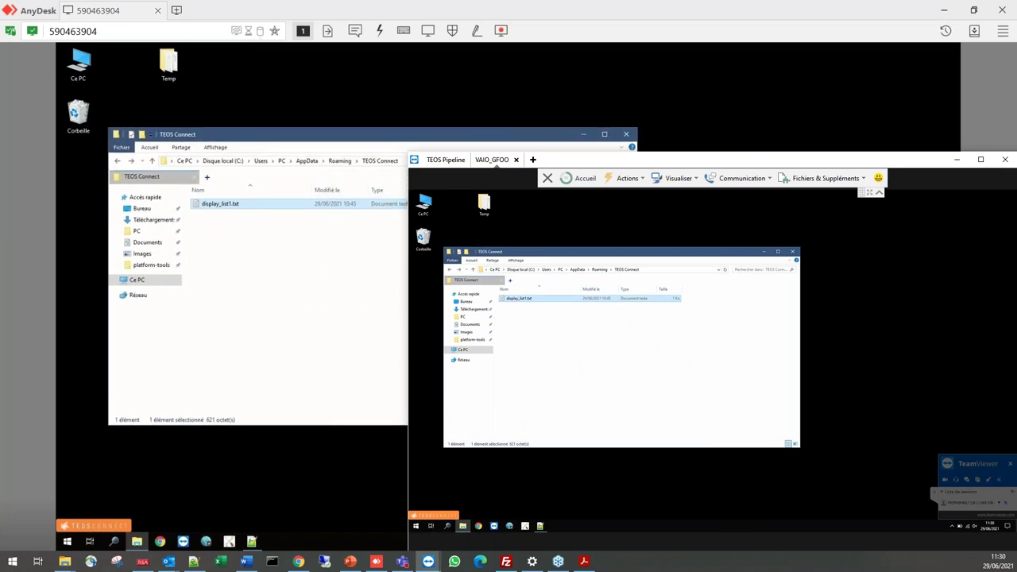
click(108, 528)
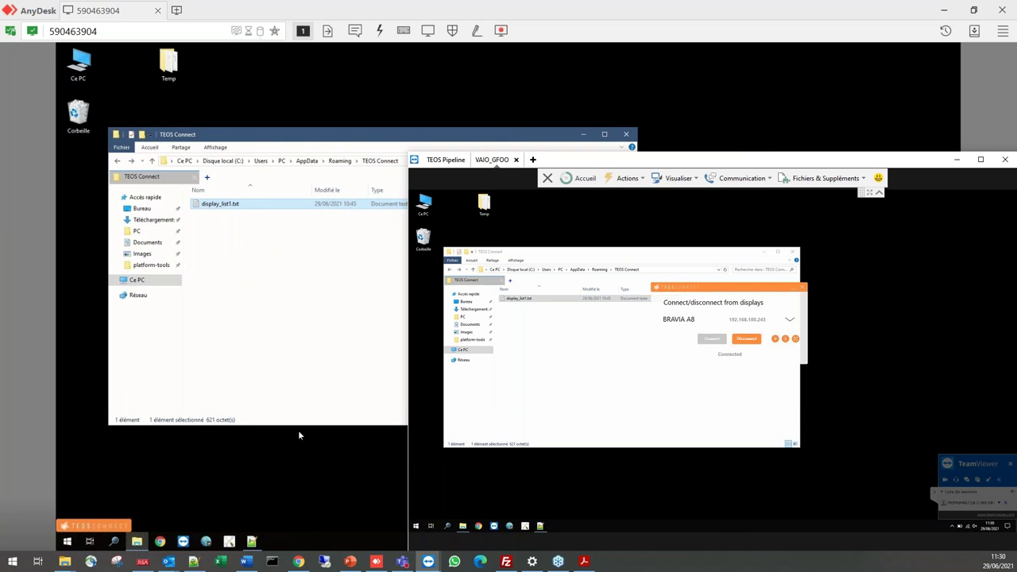
click(108, 527)
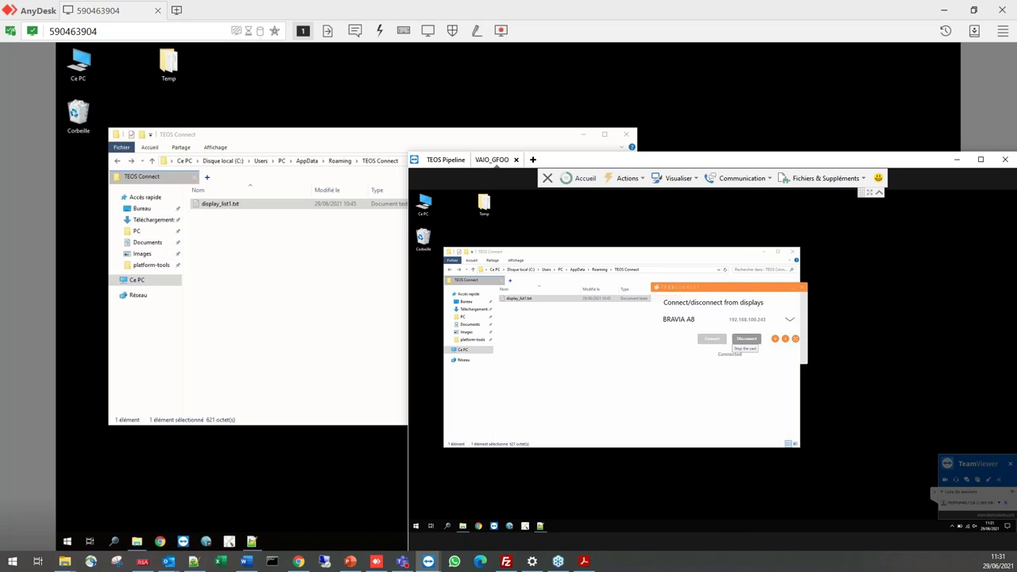
click(746, 339)
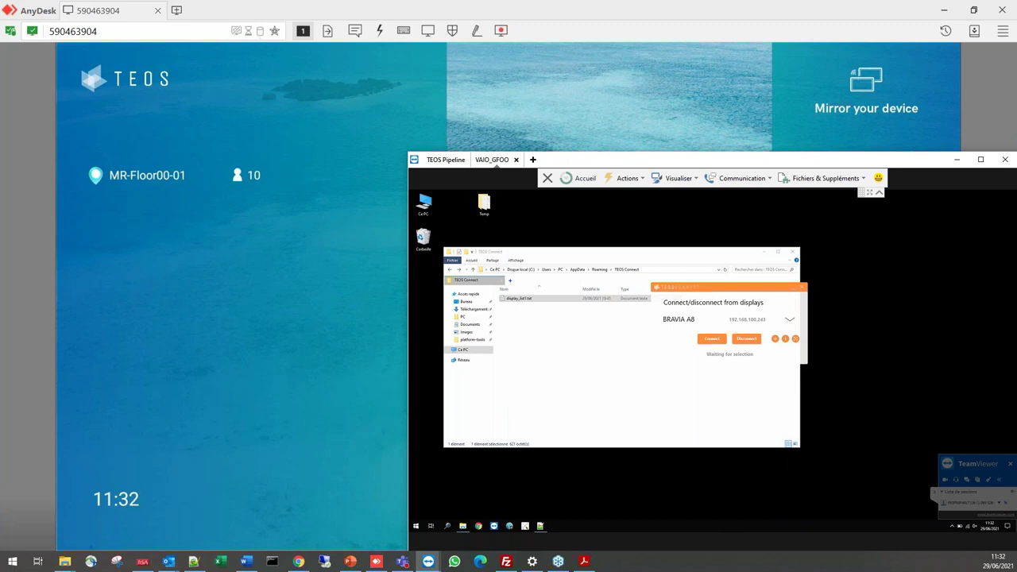
Step: Switch to the PDF presentation and advance from the licence pricing through the masterclass schedule and Q&A to the contact page
click(582, 562)
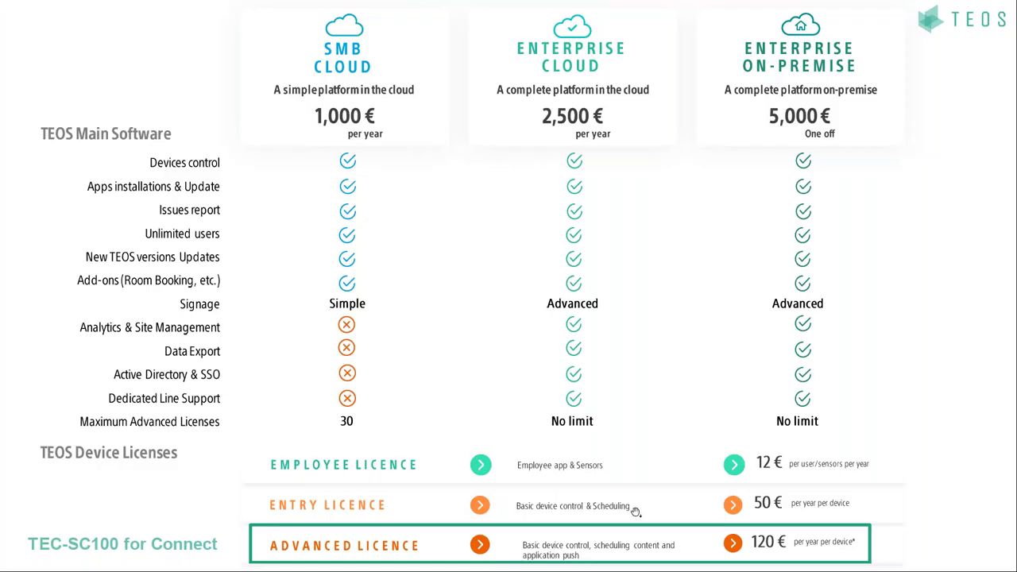
click(962, 282)
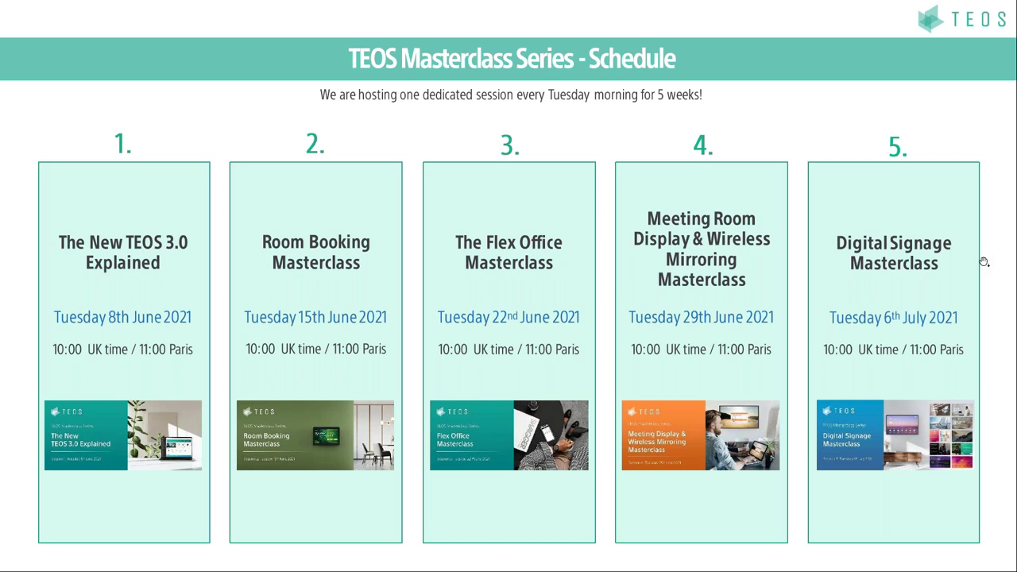
click(966, 290)
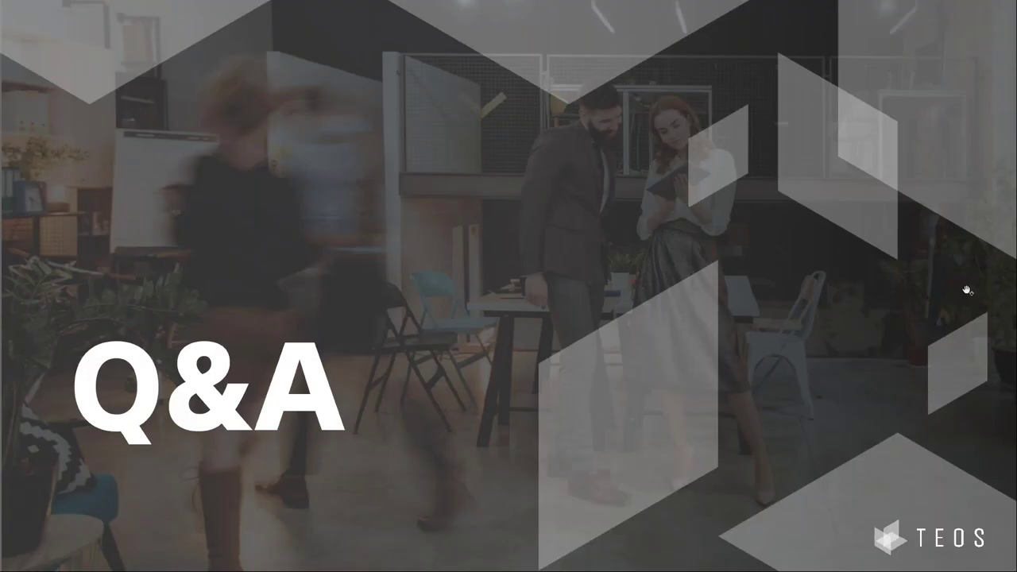
click(966, 289)
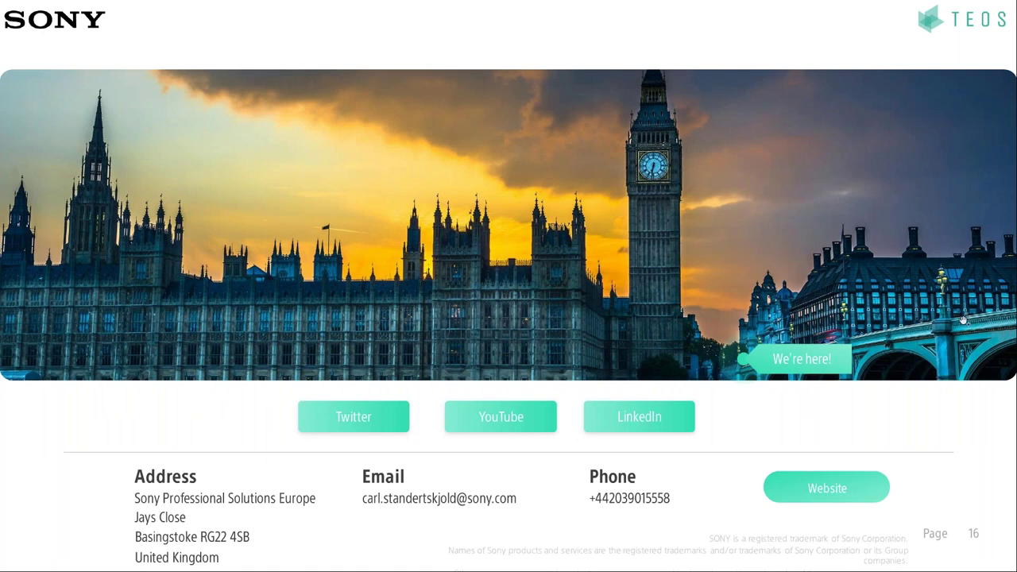